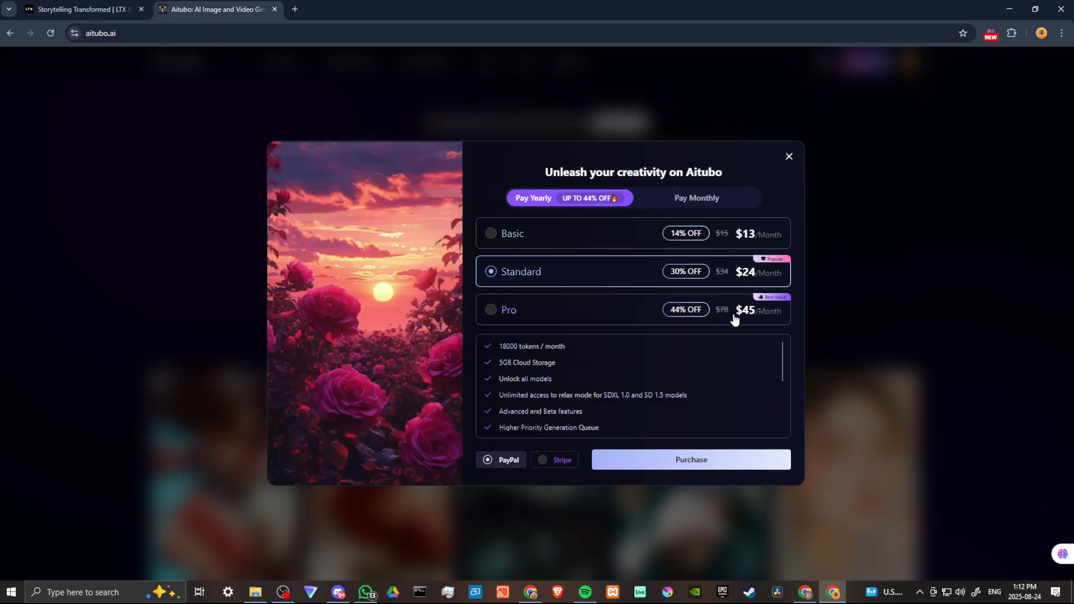
# Step: Compare the monthly pricing and features of the Basic, Standard and Pro plans, and close the plan offer
pyautogui.click(707, 202)
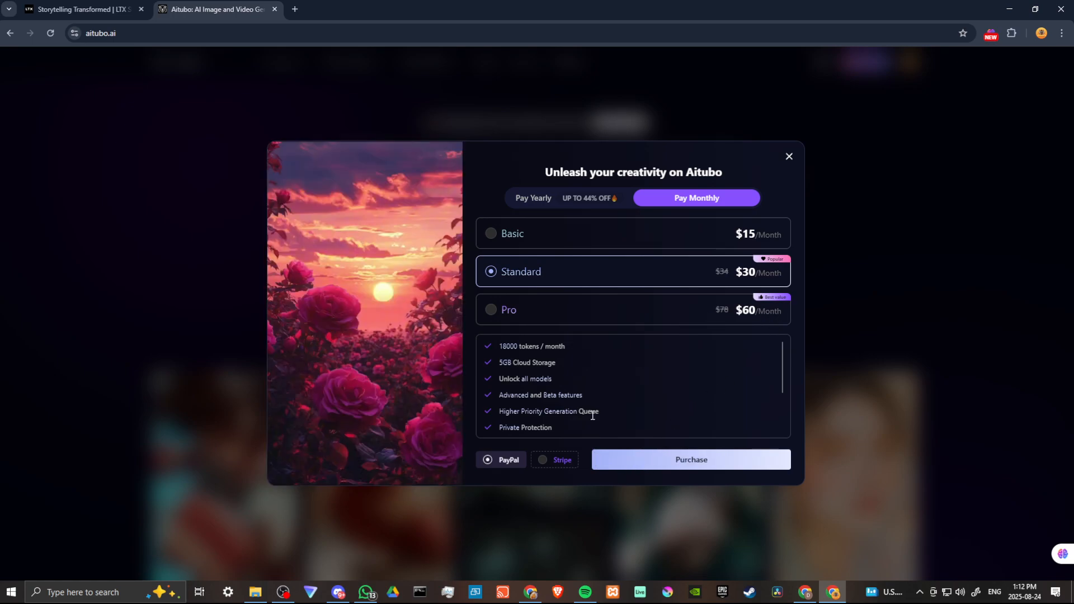
pyautogui.click(688, 234)
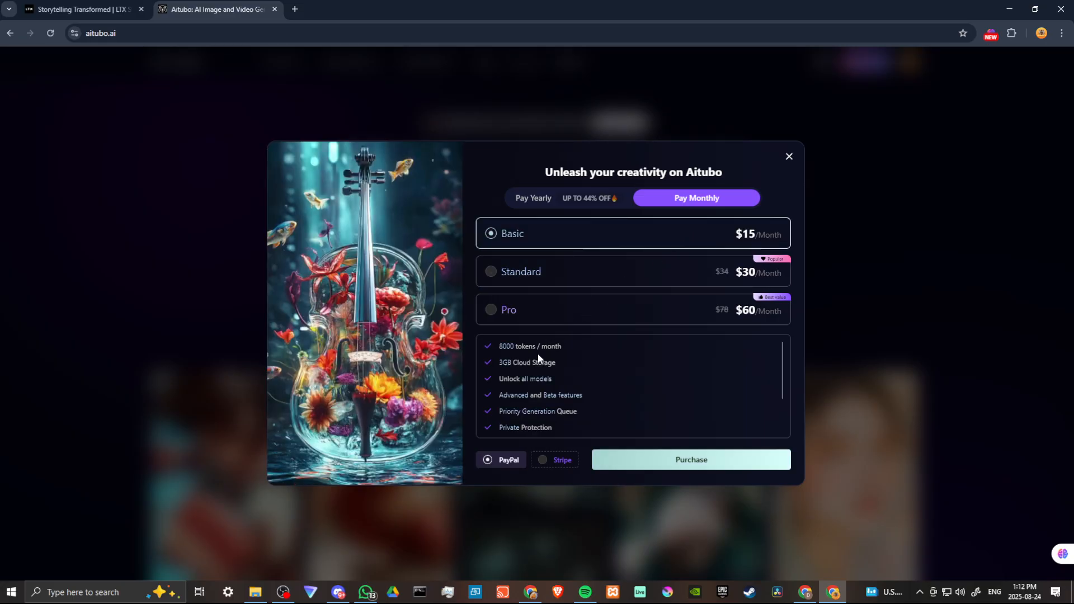
pyautogui.click(513, 271)
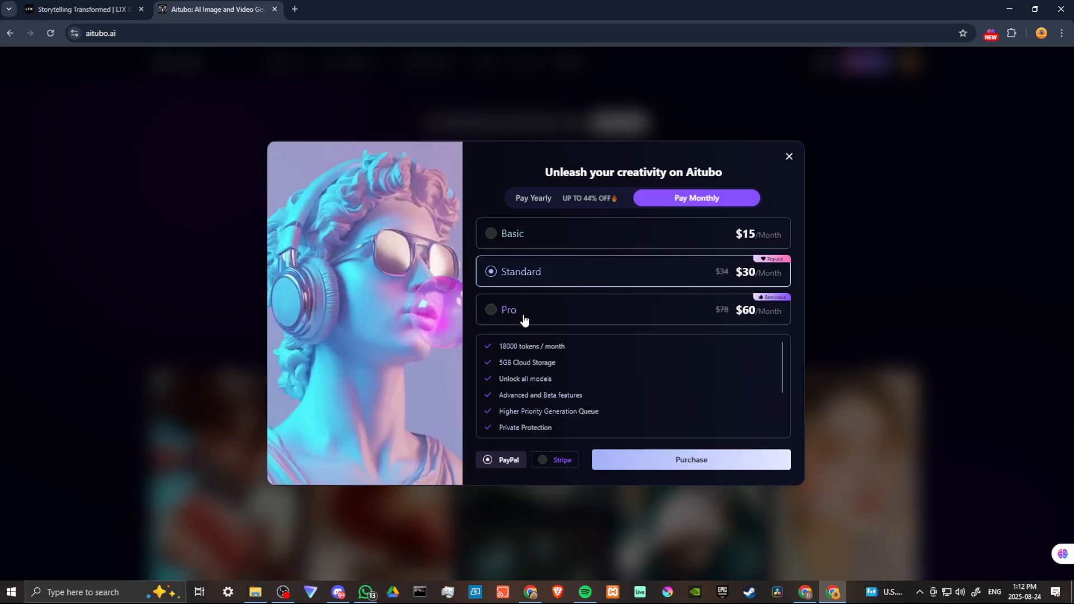
pyautogui.click(525, 320)
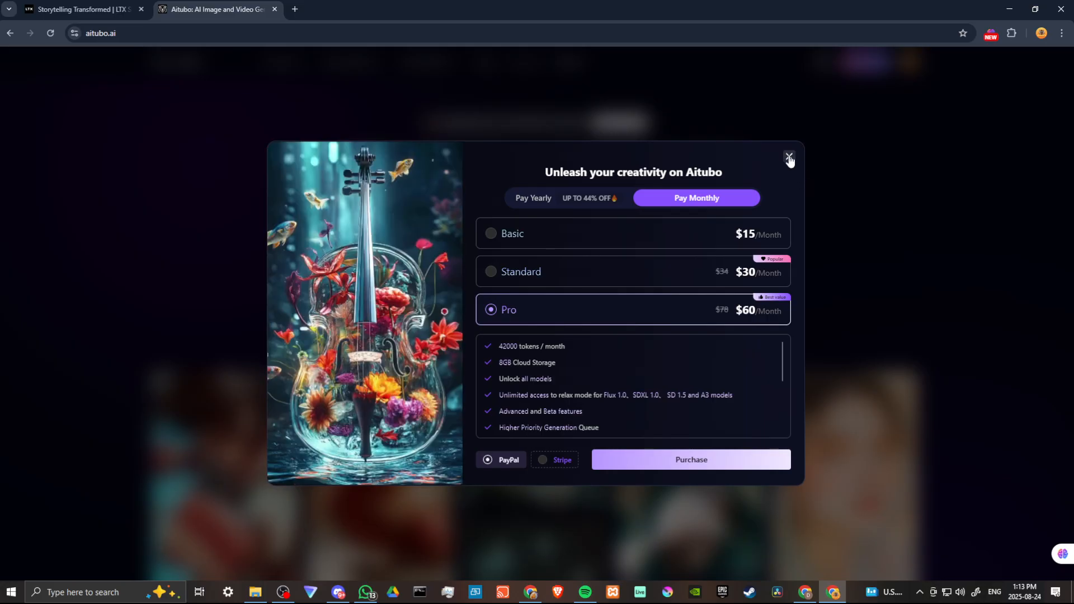
pyautogui.click(789, 158)
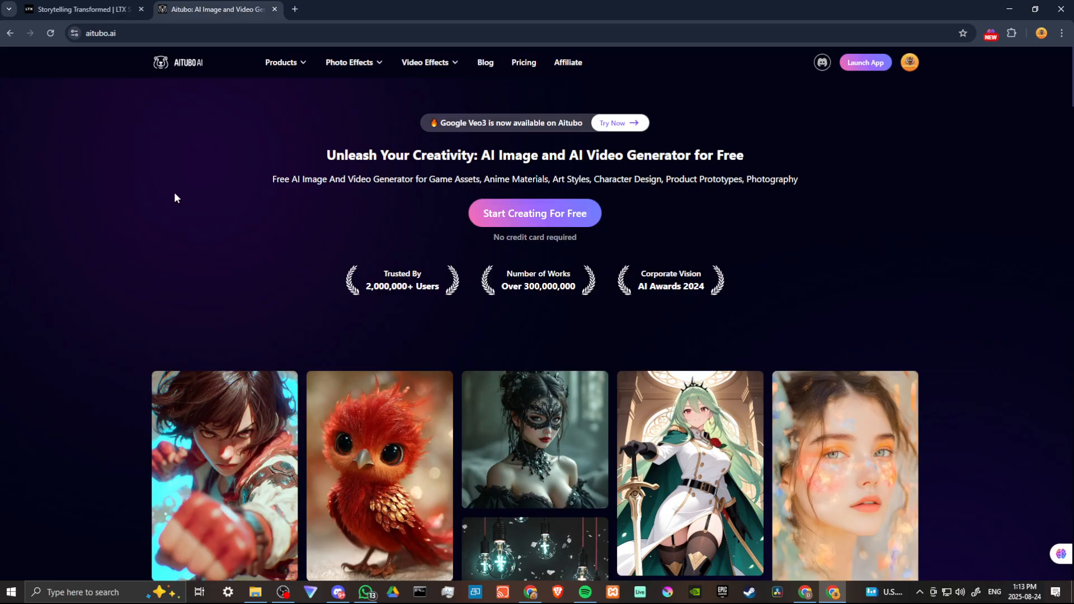
# Step: Look through the Aitubo landing page from the sample gallery through the AI tool sections to the footer links
pyautogui.scroll(-3, 96, 211)
pyautogui.scroll(-3, 95, 211)
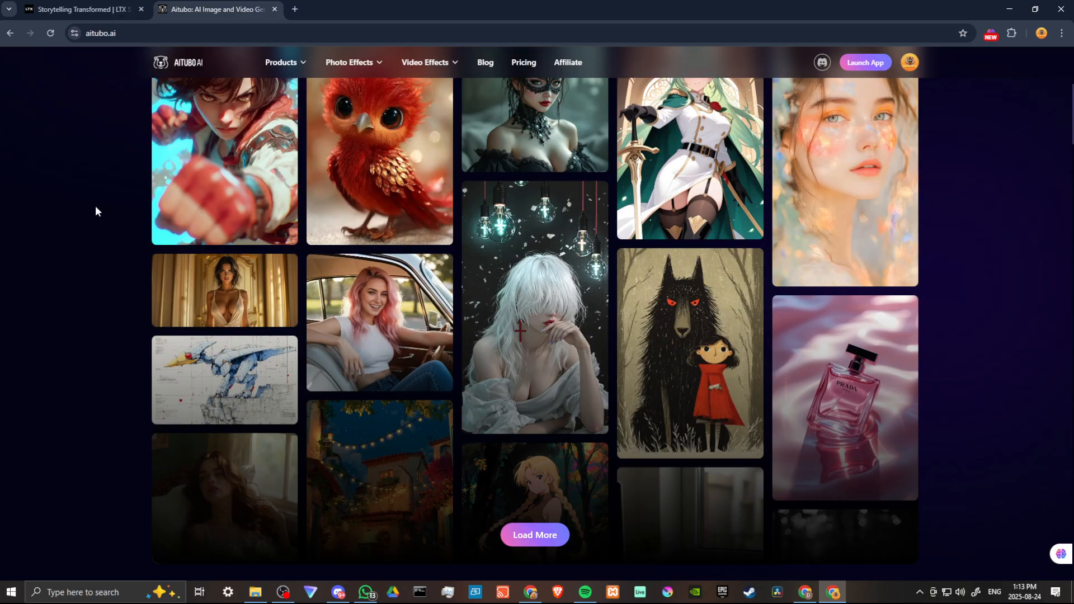
pyautogui.scroll(-1, 95, 211)
pyautogui.scroll(-1, 95, 211)
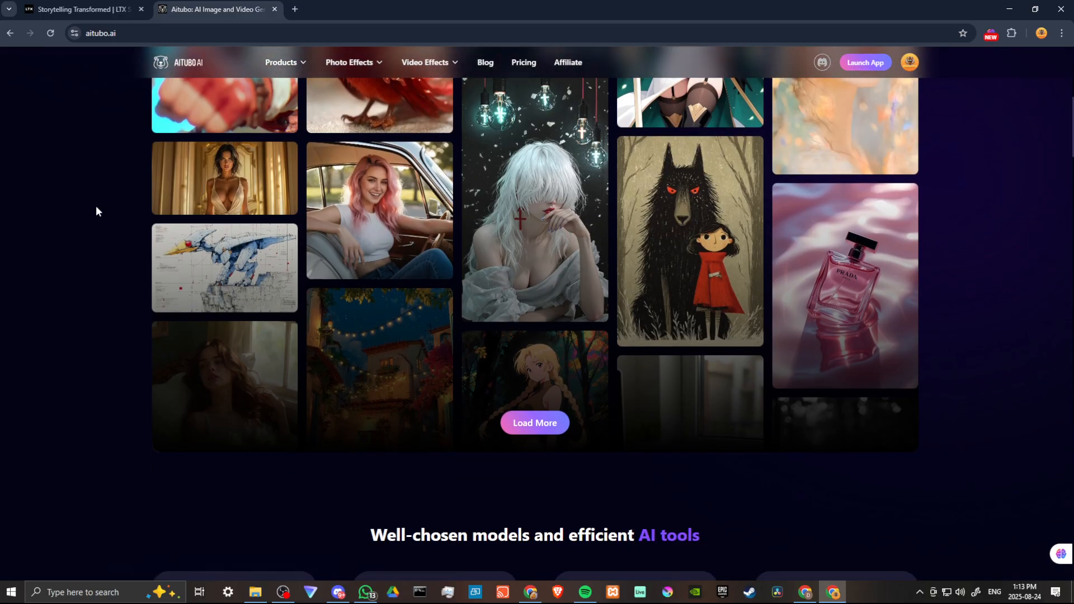
pyautogui.scroll(-1, 123, 217)
pyautogui.scroll(-3, 126, 215)
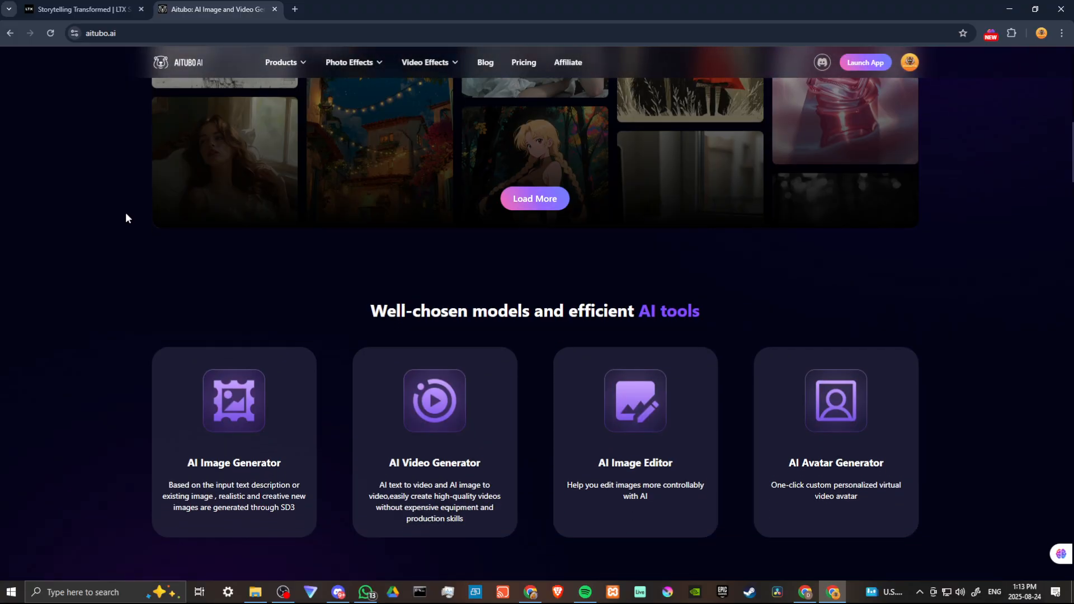
pyautogui.scroll(-2, 126, 215)
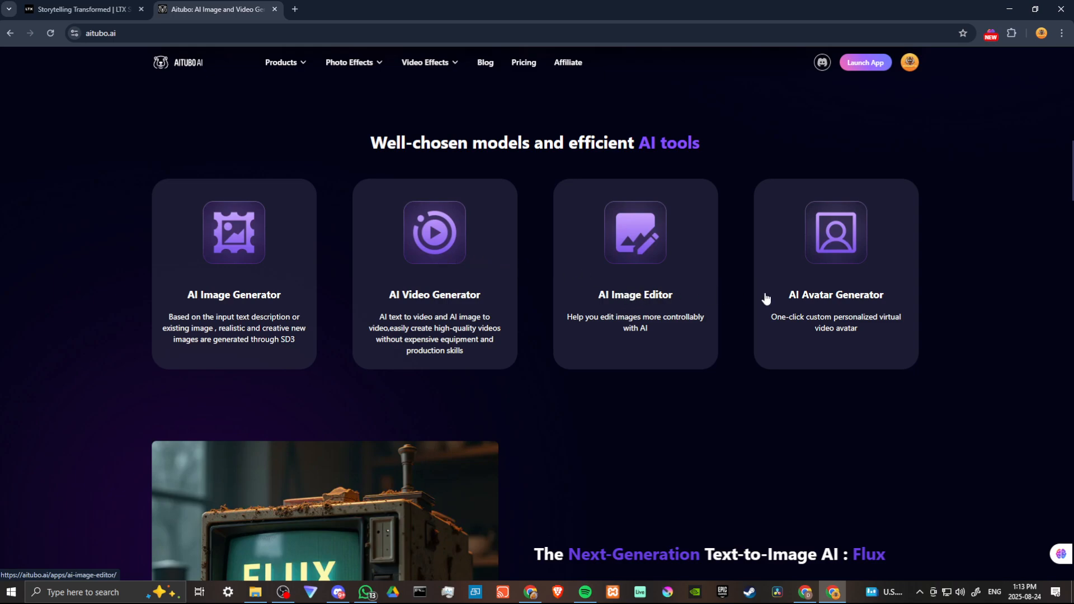
pyautogui.scroll(-4, 842, 291)
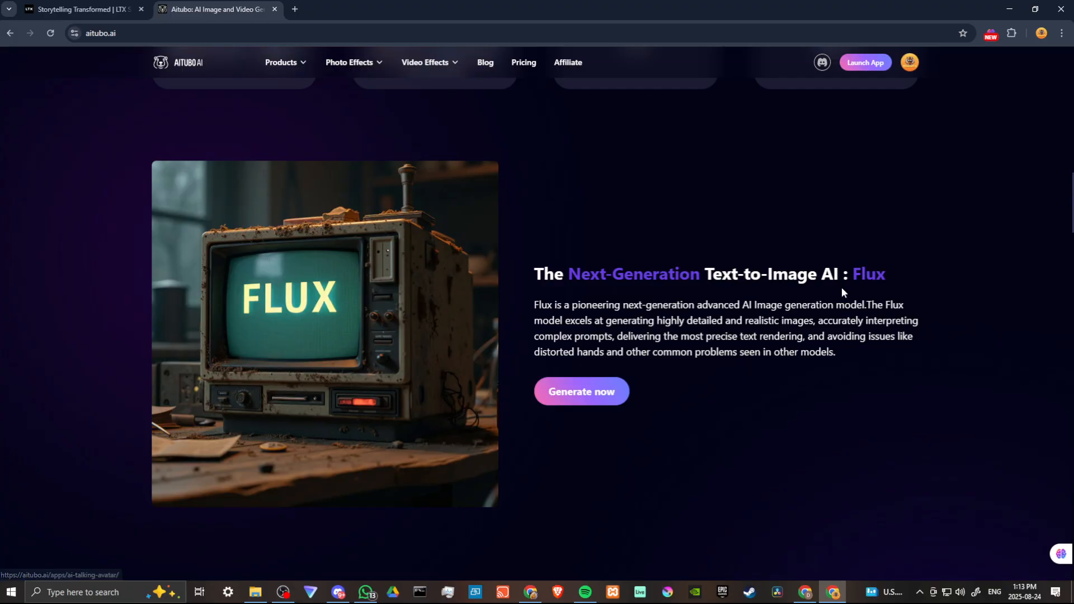
pyautogui.scroll(-1, 839, 302)
pyautogui.scroll(-6, 808, 294)
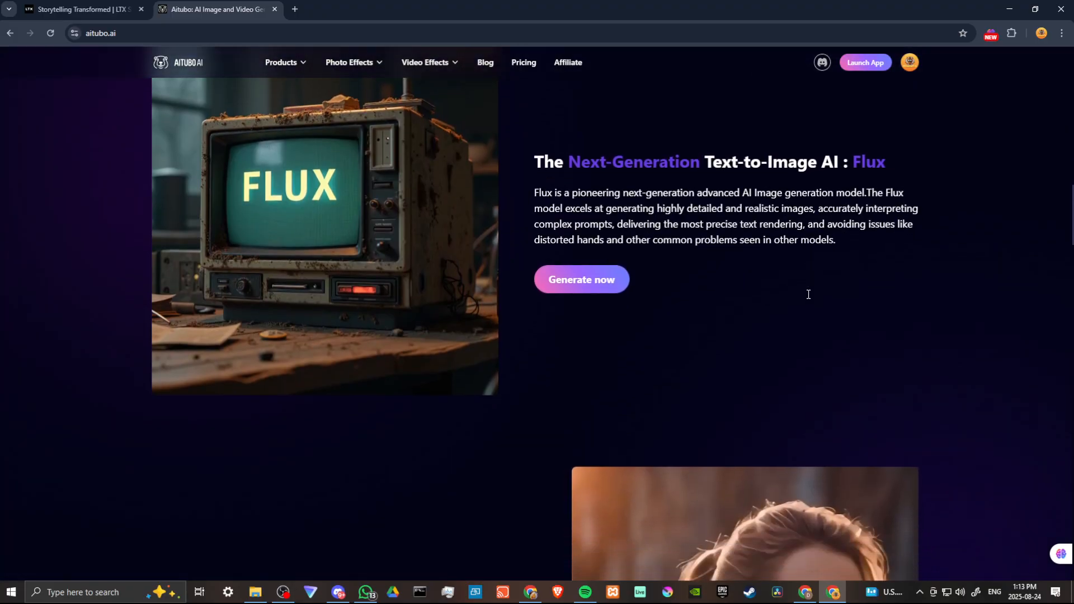
pyautogui.scroll(-2, 487, 339)
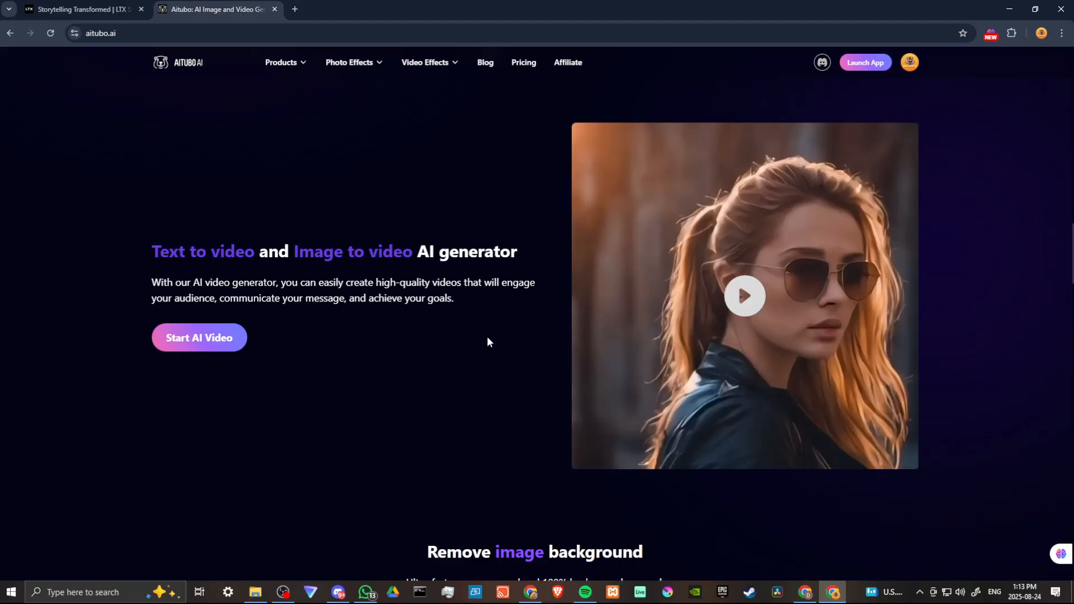
pyautogui.scroll(-3, 305, 324)
pyautogui.scroll(-3, 305, 323)
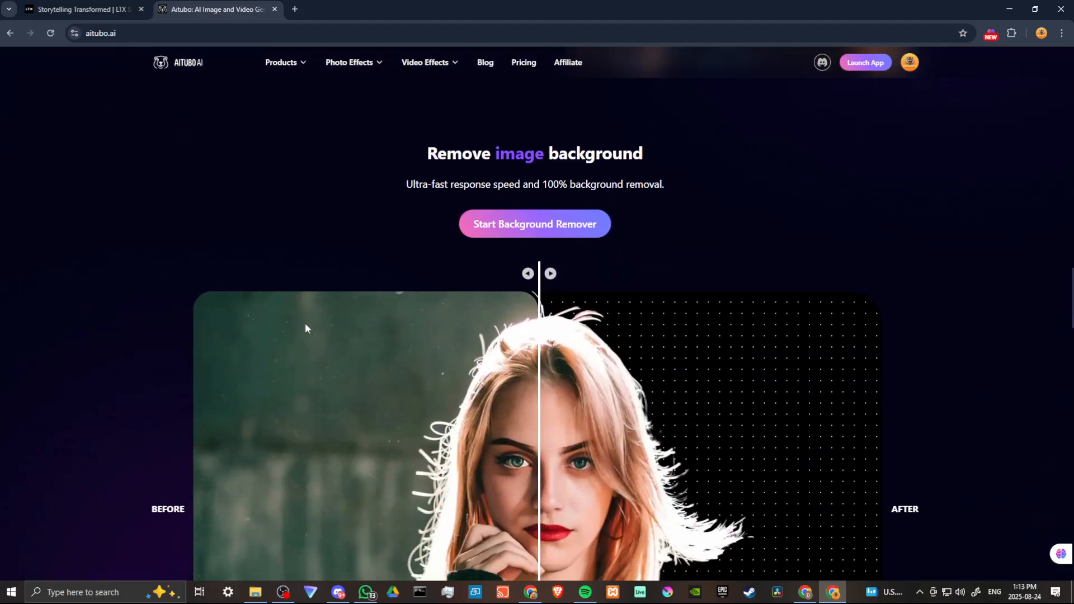
pyautogui.scroll(-10, 731, 284)
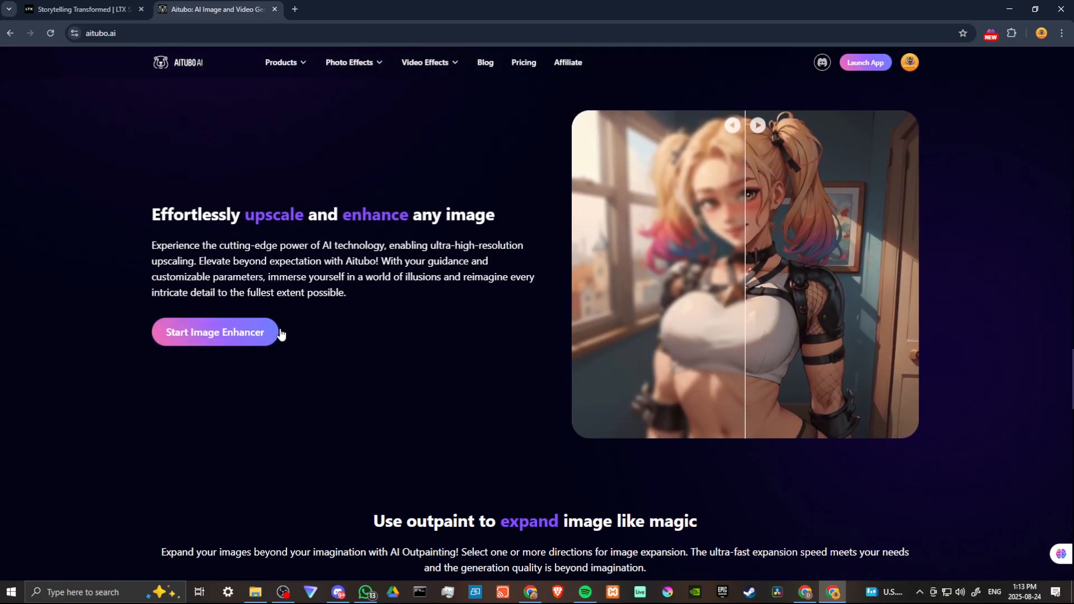
pyautogui.scroll(-5, 458, 327)
pyautogui.scroll(-2, 458, 325)
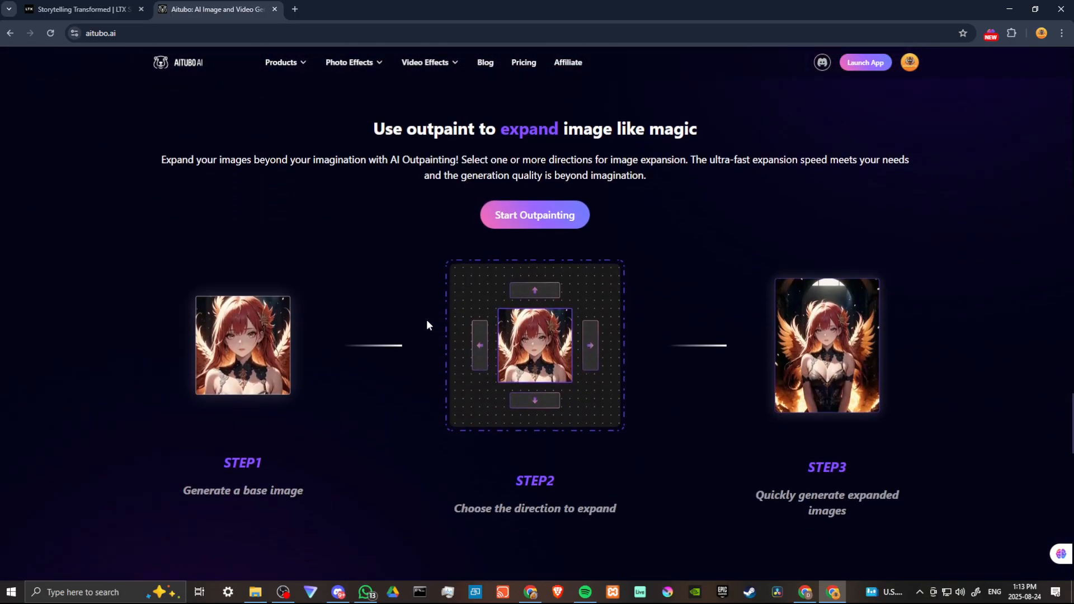
pyautogui.scroll(-8, 626, 329)
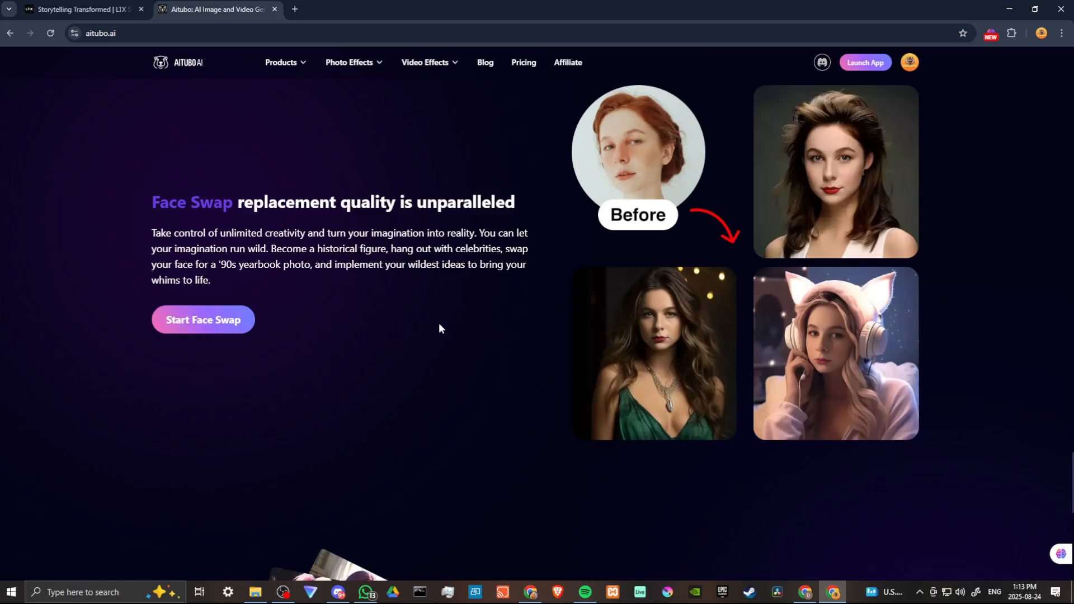
pyautogui.scroll(-6, 438, 324)
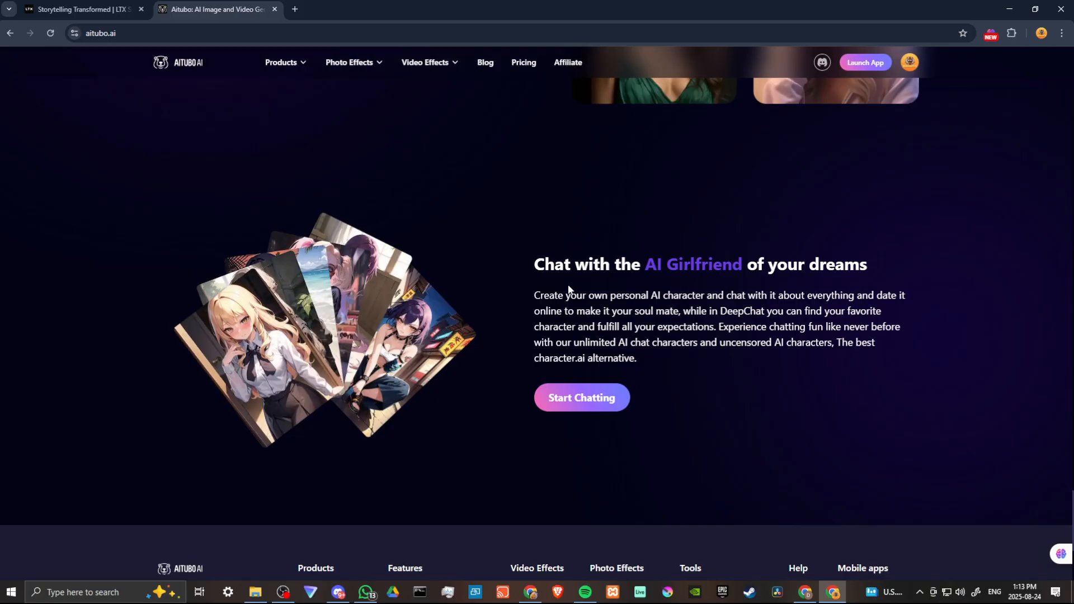
pyautogui.scroll(-5, 691, 337)
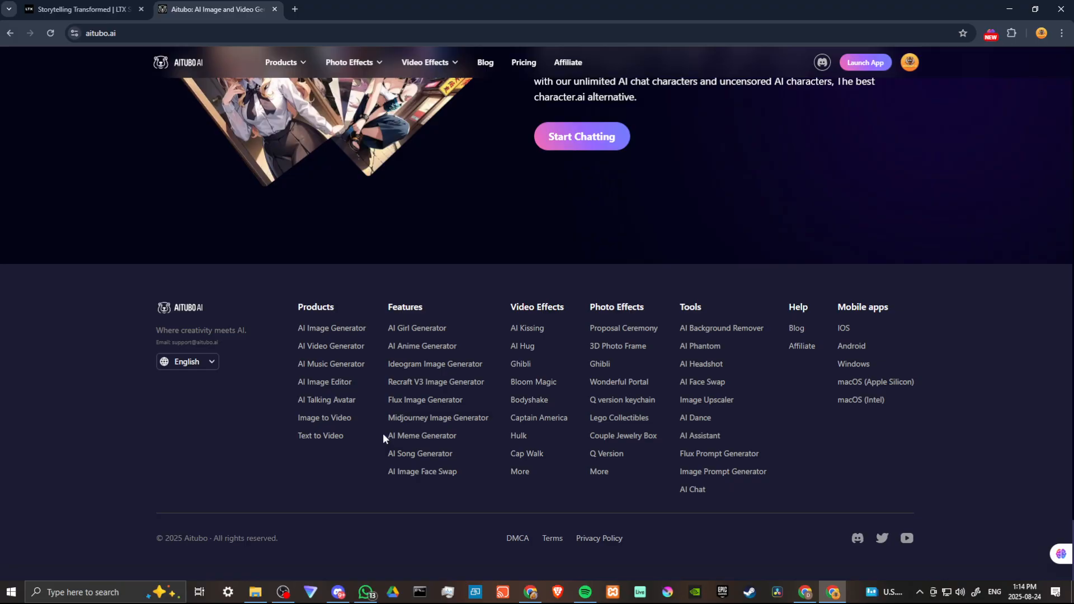
# Step: Launch the Aitubo app and browse the featured artwork in the Explore gallery
pyautogui.click(867, 63)
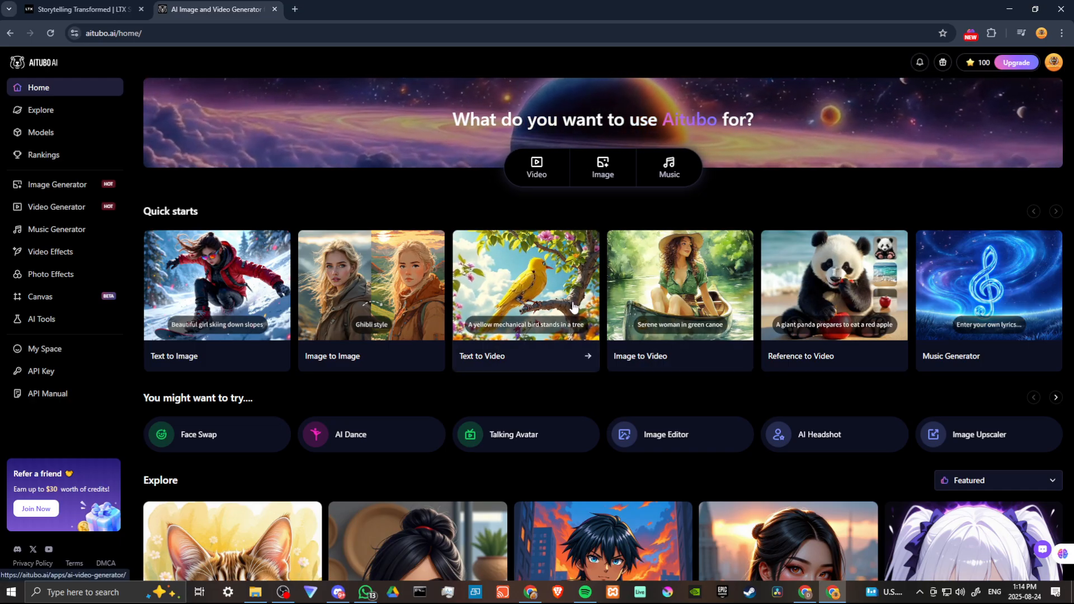
pyautogui.moveTo(979, 65)
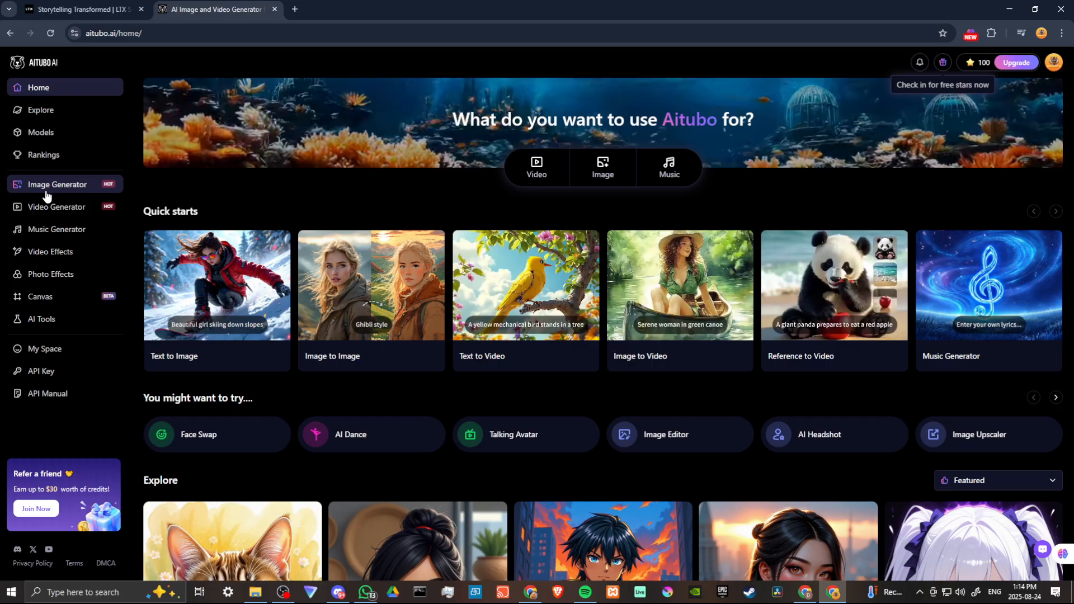
pyautogui.click(47, 117)
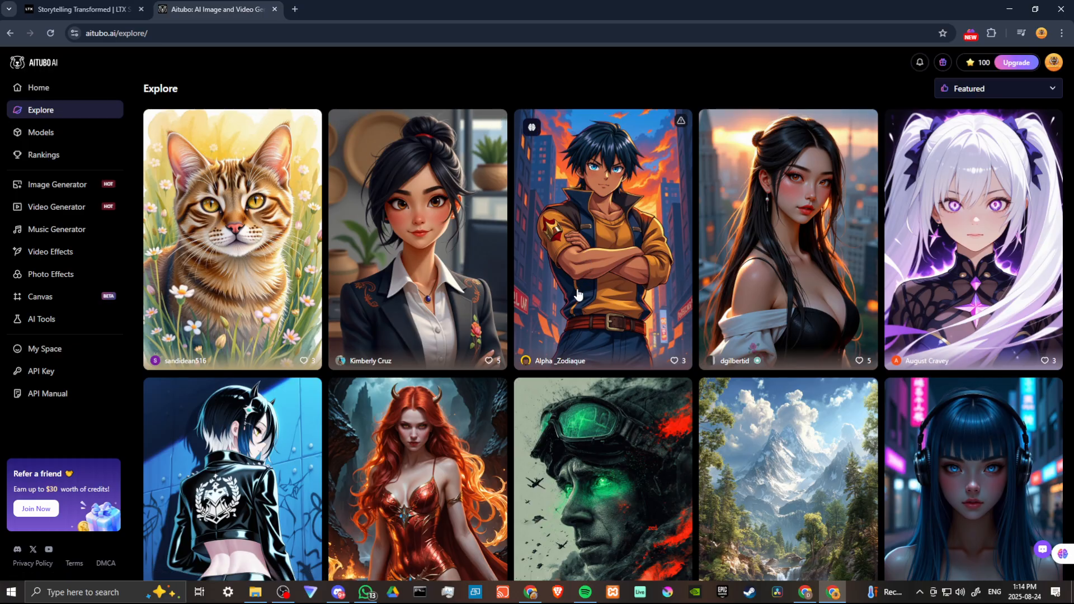
pyautogui.moveTo(243, 284)
pyautogui.scroll(-5, 242, 284)
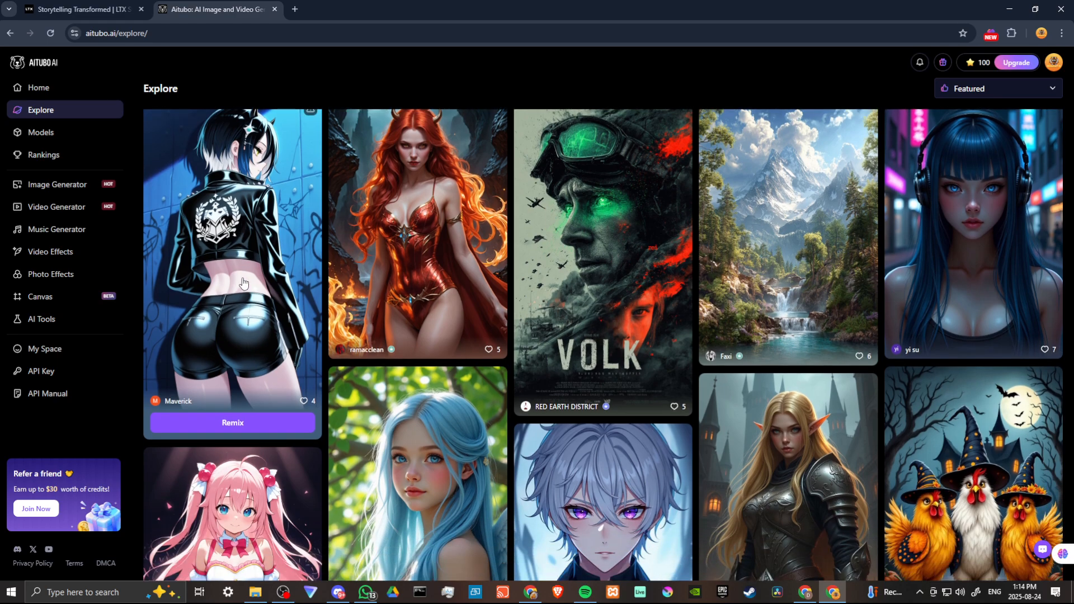
# Step: Browse the catalogue of all available AI models
pyautogui.click(45, 137)
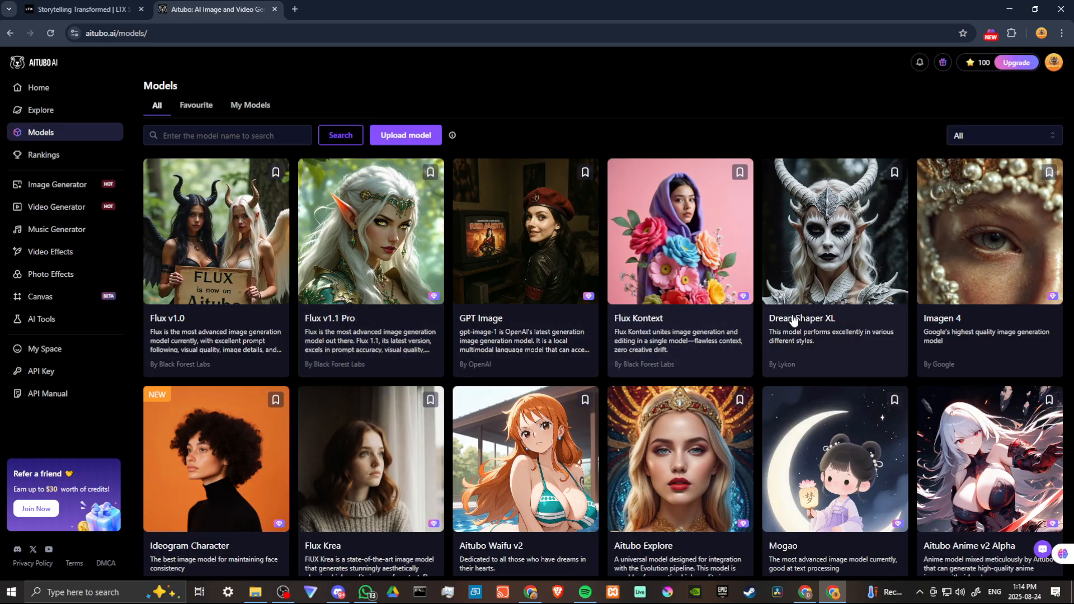
pyautogui.scroll(-3, 313, 402)
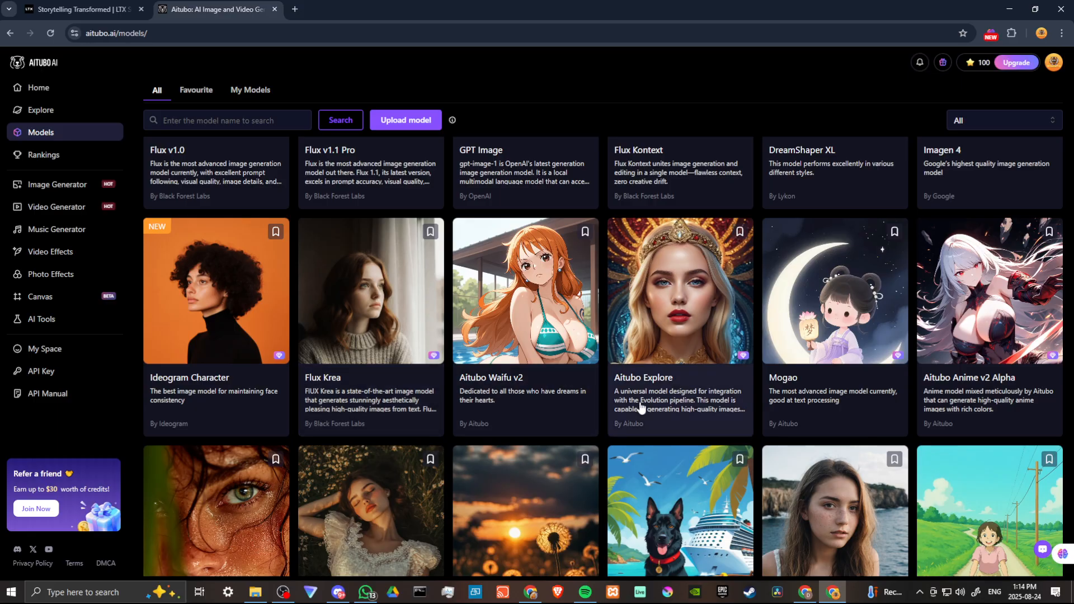
pyautogui.scroll(-3, 626, 402)
pyautogui.scroll(-3, 626, 401)
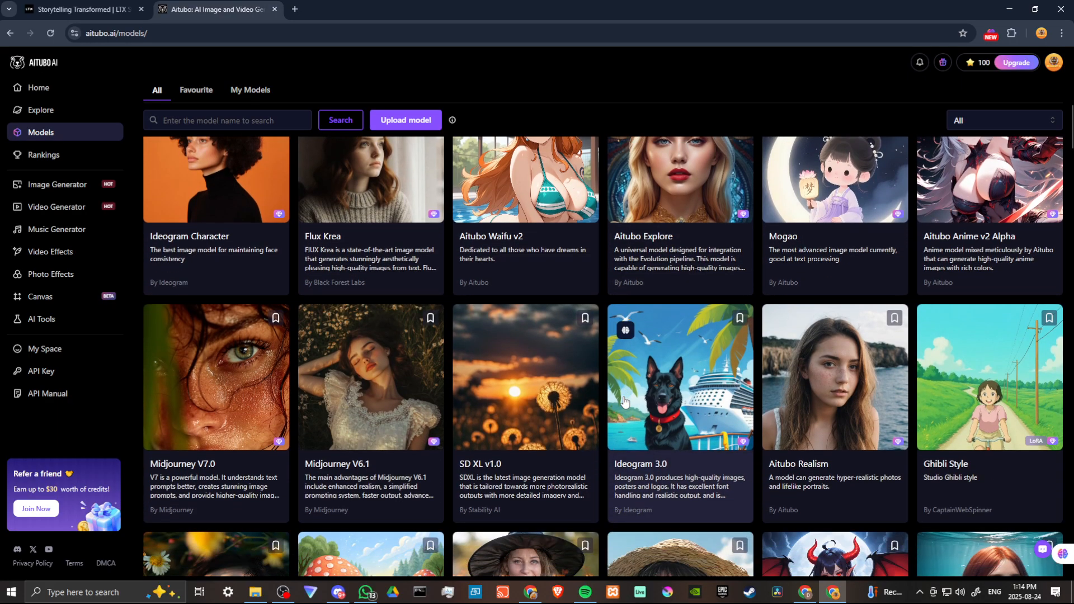
pyautogui.scroll(10, 444, 368)
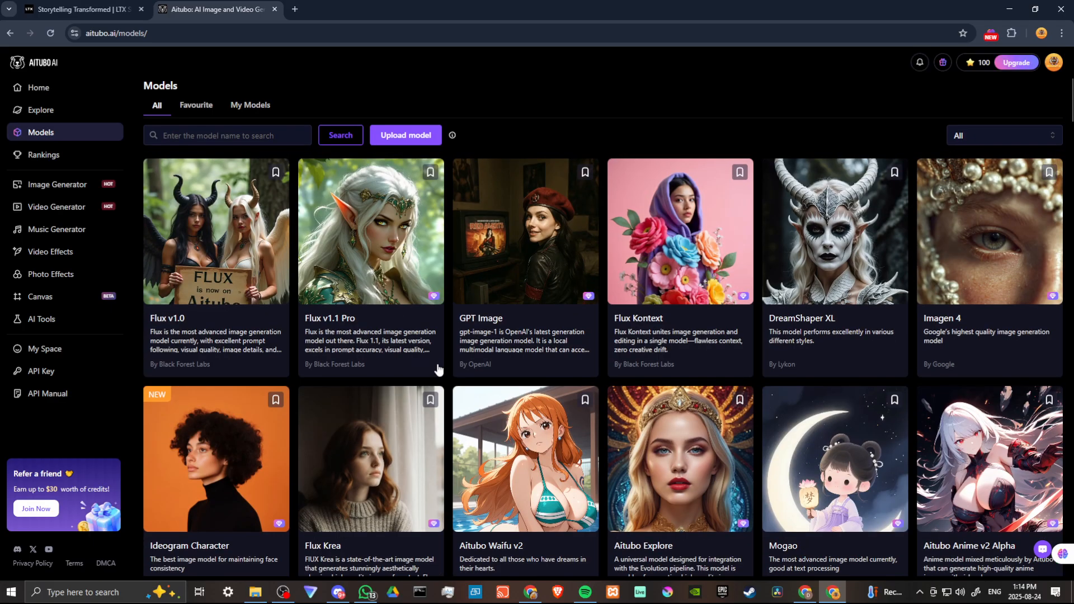
# Step: View the artist rankings and look through the Artist Trend List
pyautogui.click(32, 155)
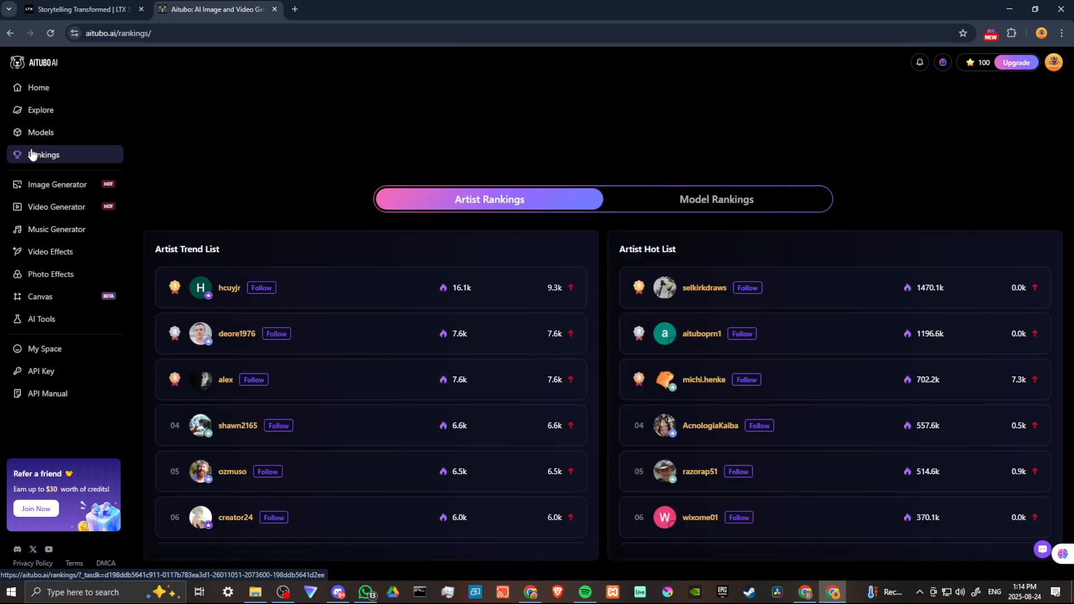
pyautogui.scroll(-1, 298, 294)
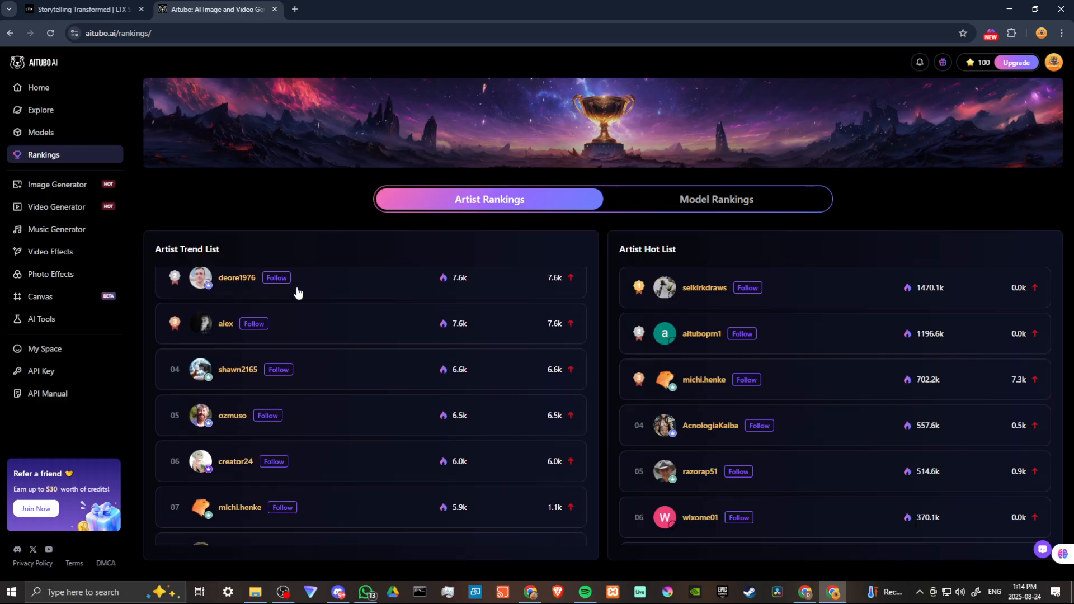
pyautogui.scroll(1, 298, 294)
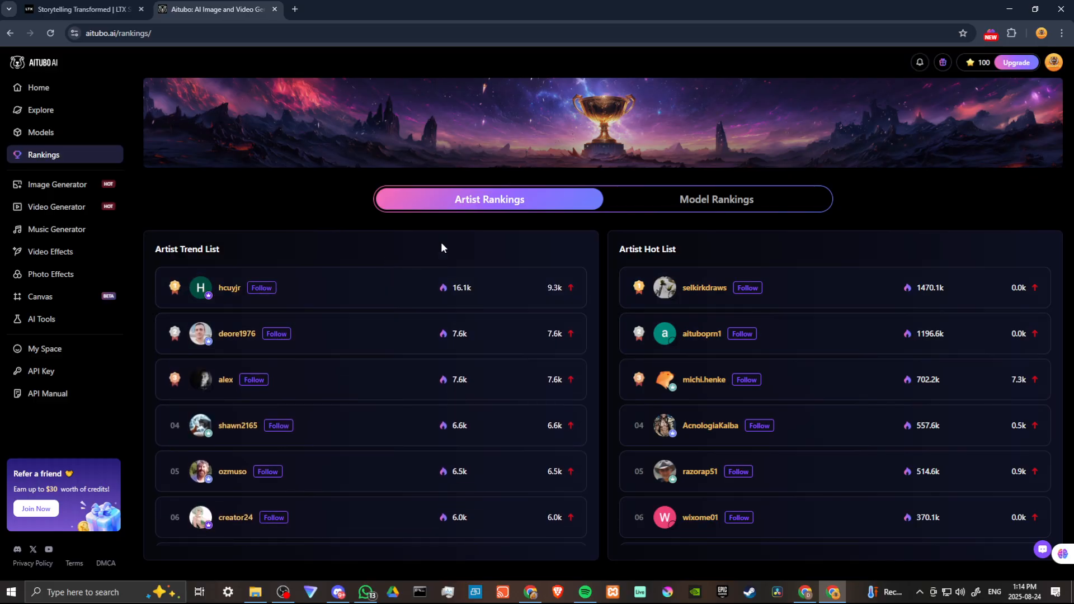
# Step: Open the AI Image Generator and set the image style to Fantasy
pyautogui.click(52, 192)
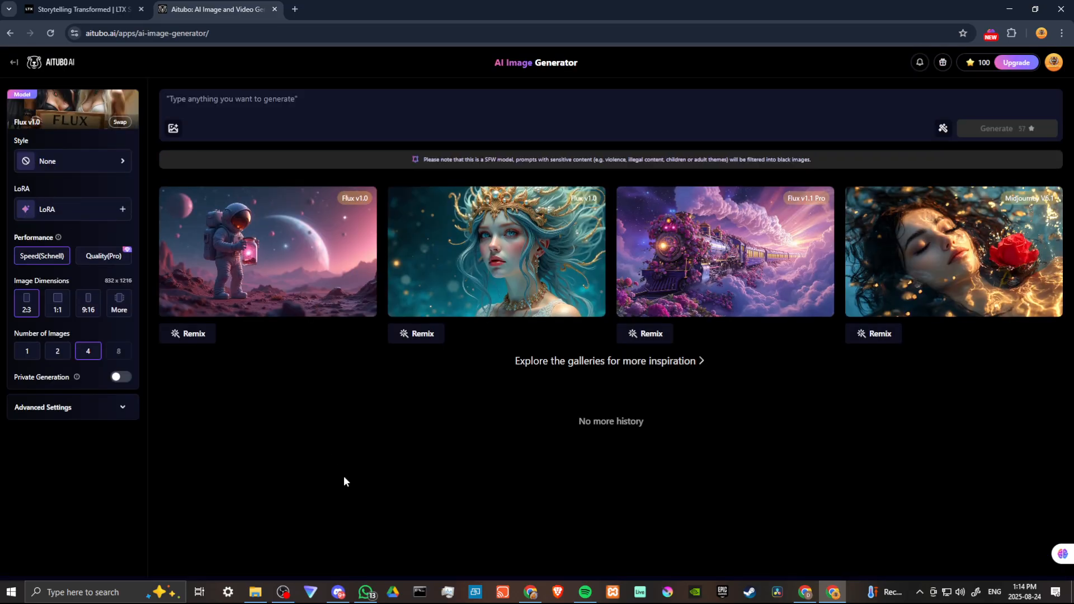
pyautogui.click(81, 163)
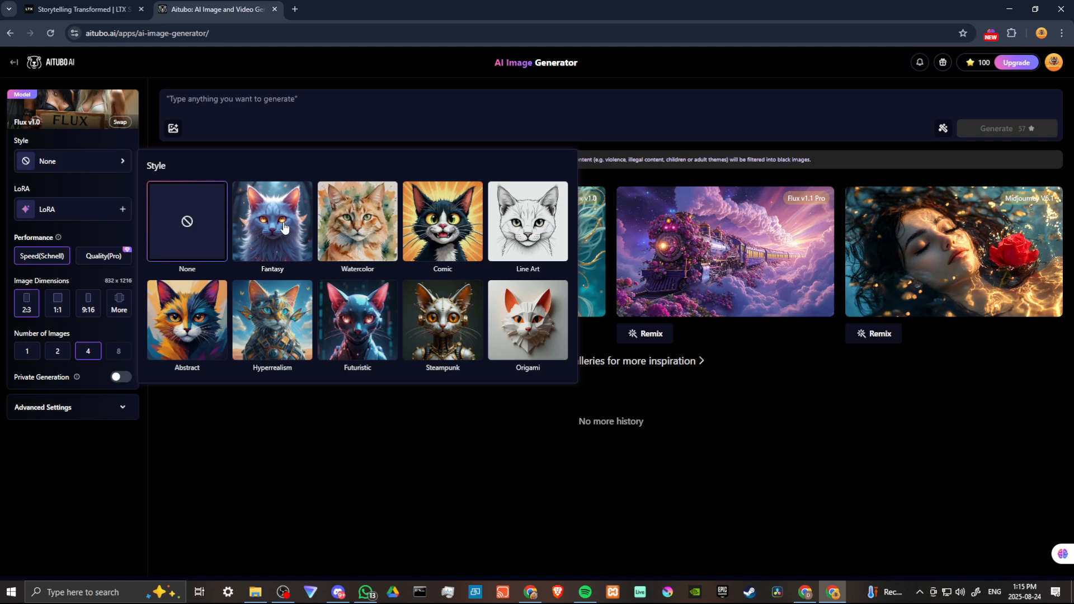
pyautogui.click(285, 226)
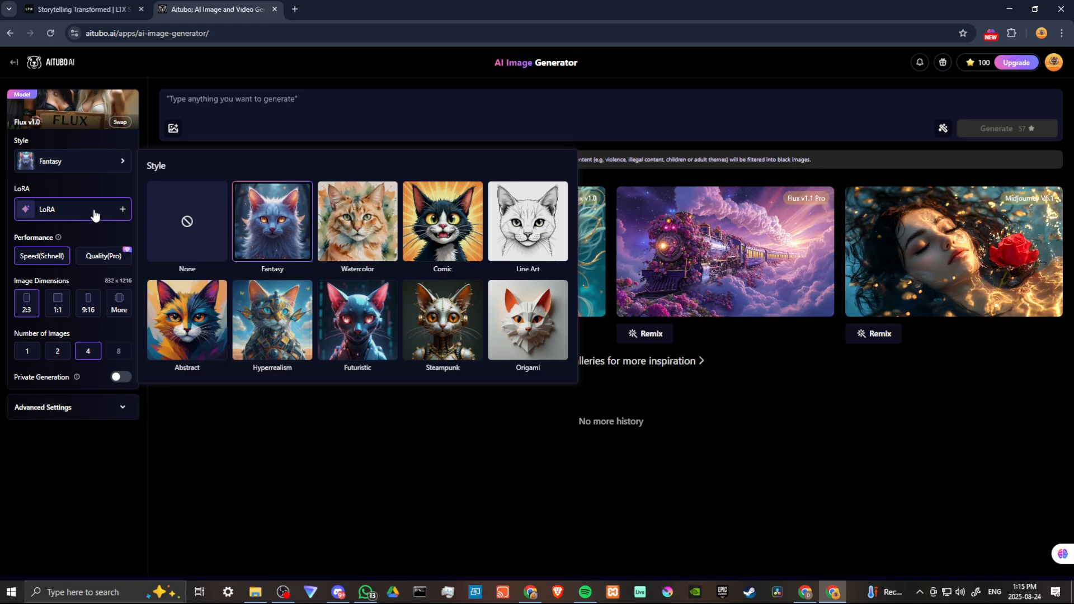
# Step: Review the available LoRA models and close the LoRA library without choosing one
pyautogui.click(93, 210)
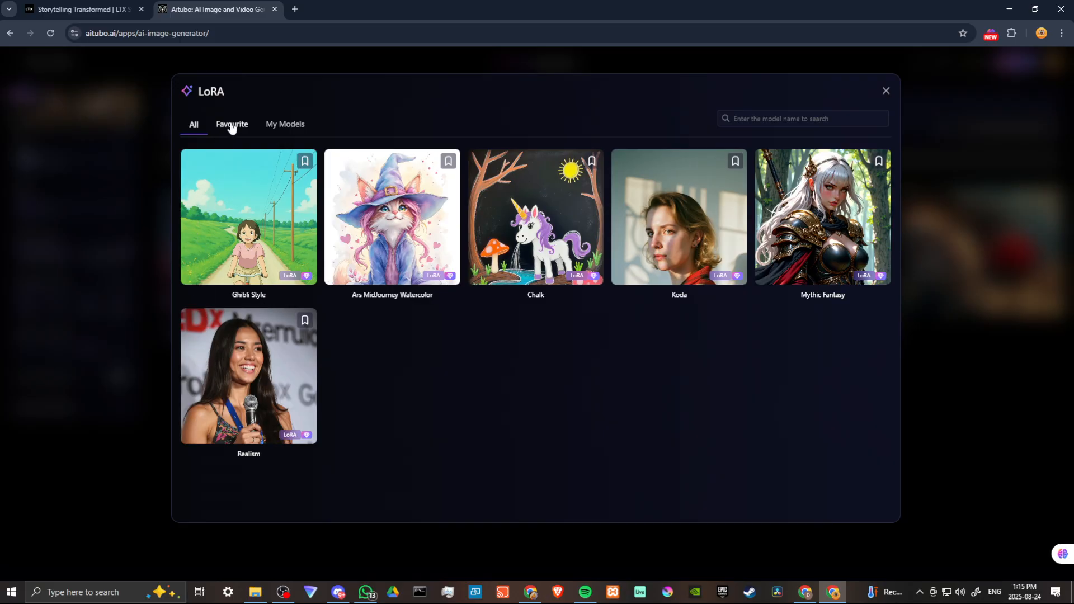
pyautogui.click(885, 91)
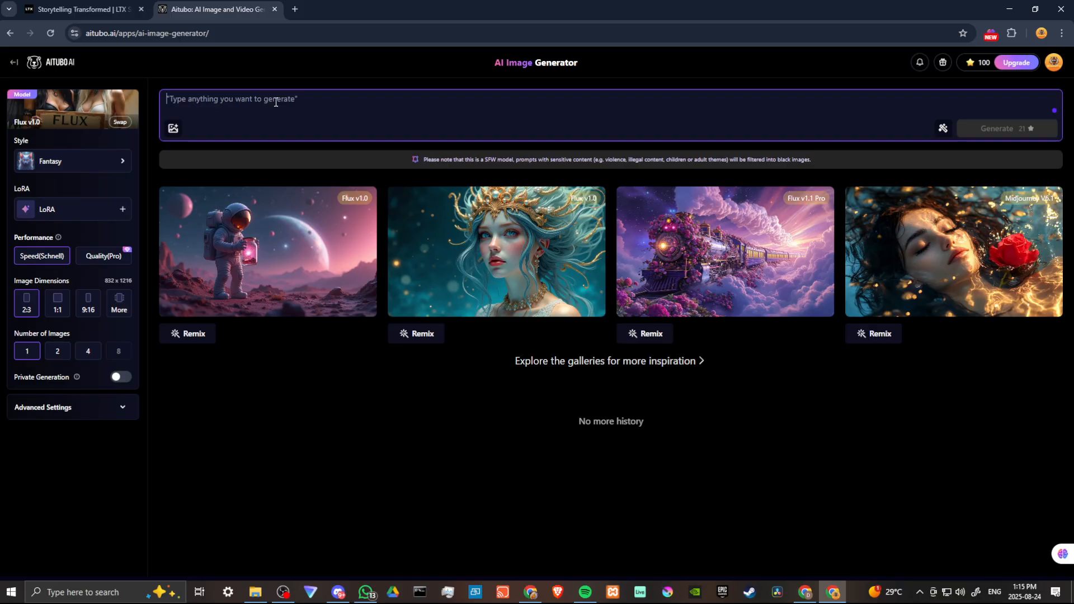
# Step: Generate an image from the prompt "8K, HDR, A GREEN HOODED HERO IN A FANTASY FOREST, WEARING A GOLD MASK AND ARMOR, INSANE DETAIL"
pyautogui.write('8')
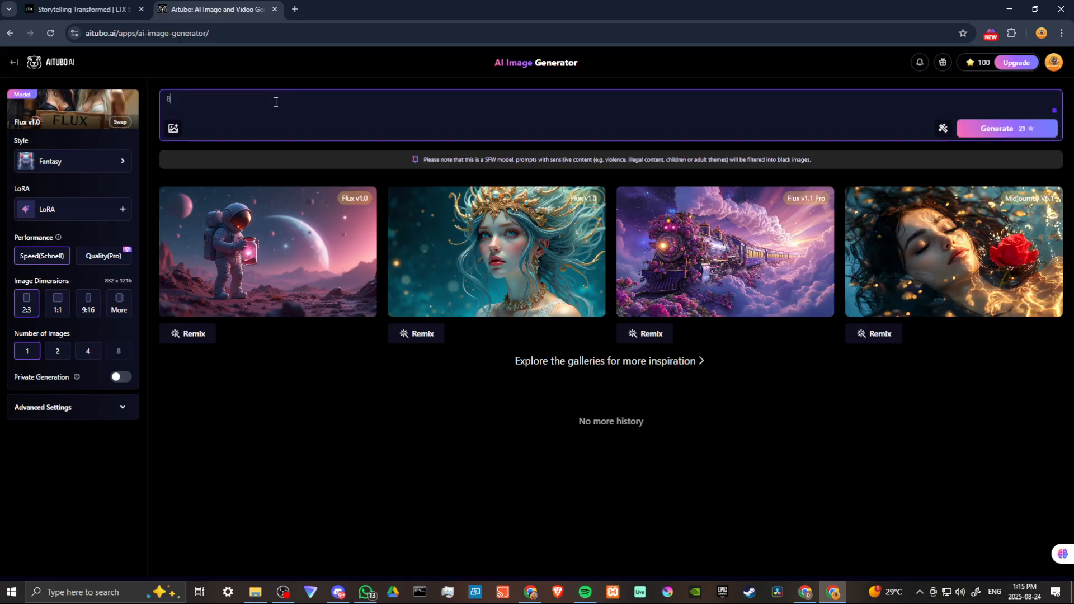
pyautogui.write('K, HDR')
pyautogui.write(', A GREEN HOODED HERO IN A FANTSS')
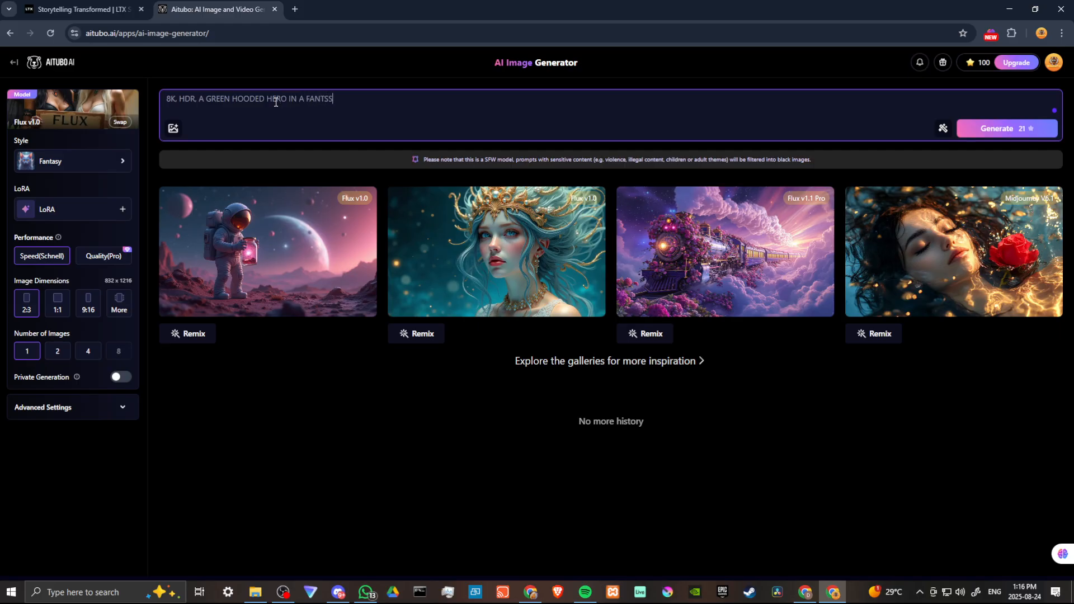
pyautogui.press('BackSpace')
pyautogui.press('BackSpace')
pyautogui.write('ASY FOREST, WEARING A GOLD ')
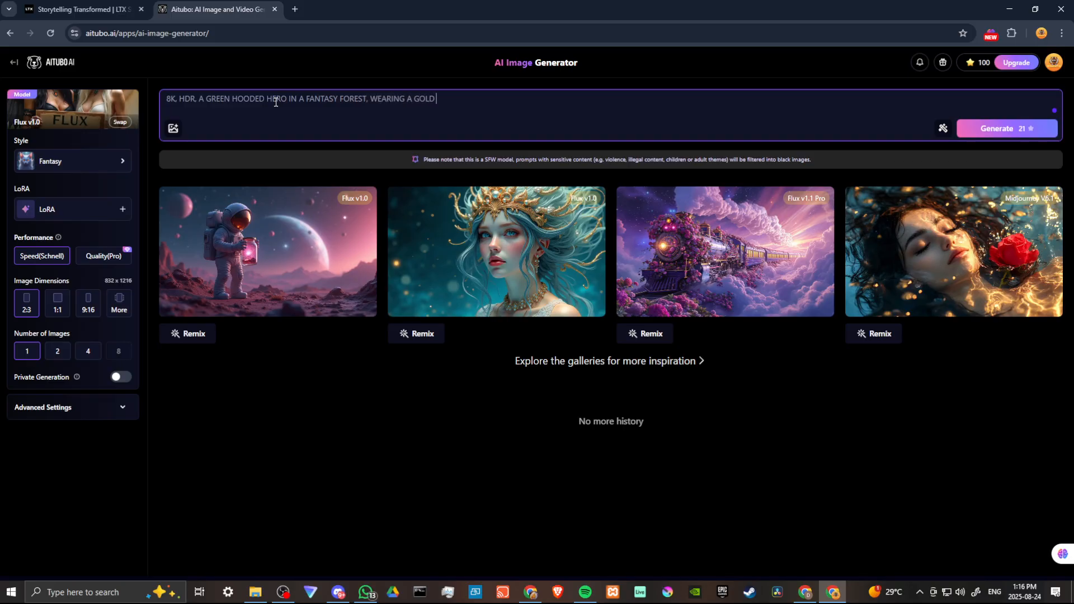
pyautogui.write('MASK AND AROUR')
pyautogui.press('BackSpace')
pyautogui.press('BackSpace')
pyautogui.press('BackSpace')
pyautogui.write('MOR')
pyautogui.press('BackSpace')
pyautogui.press('BackSpace')
pyautogui.press('BackSpace')
pyautogui.write('RMOR')
pyautogui.write(', INSANE DETAIL')
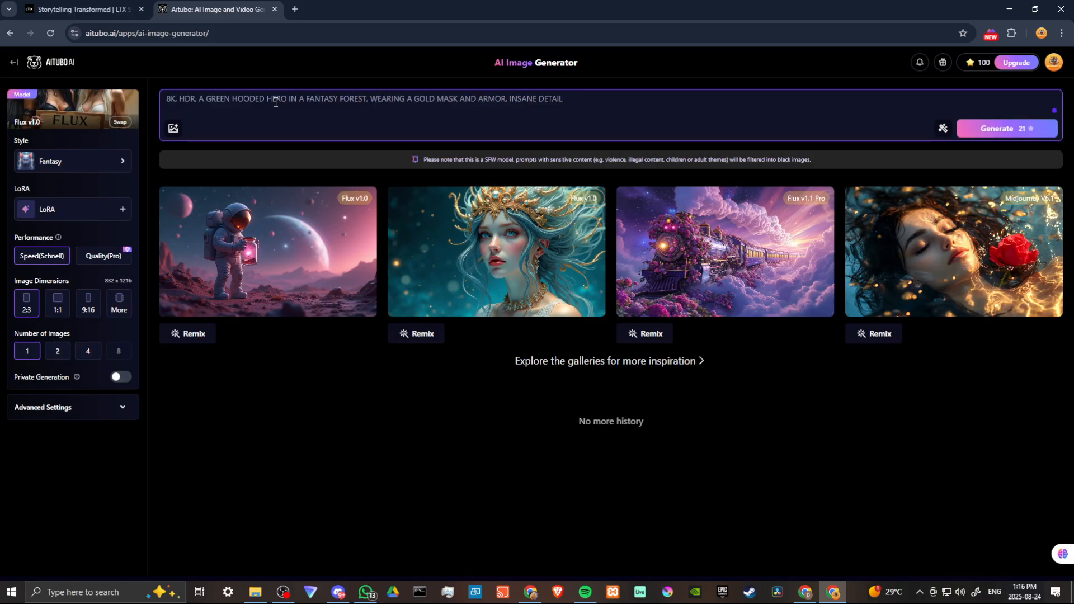
pyautogui.click(1006, 131)
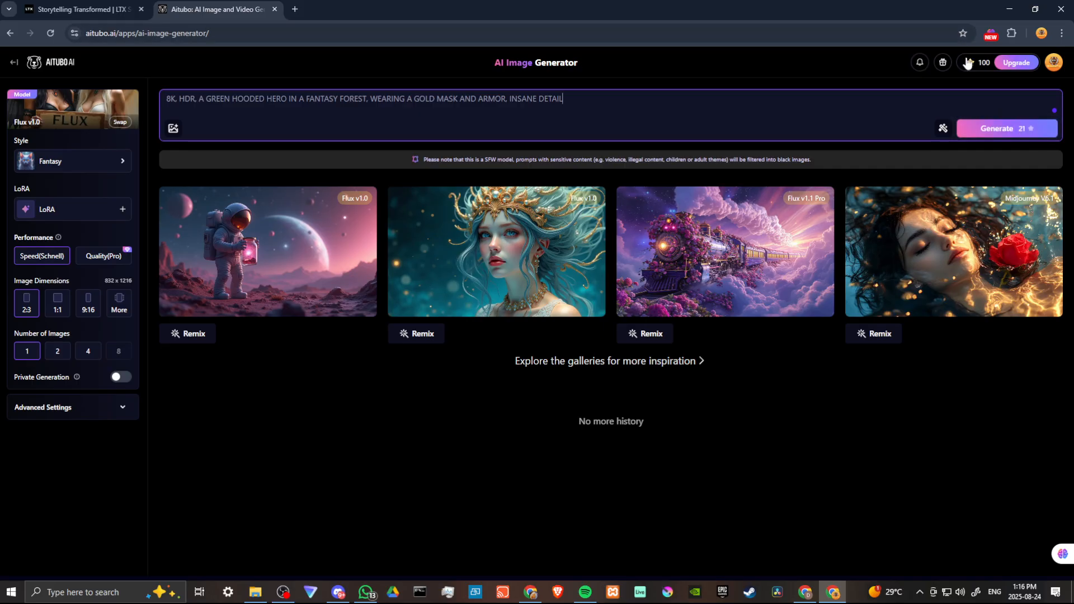
pyautogui.click(1005, 133)
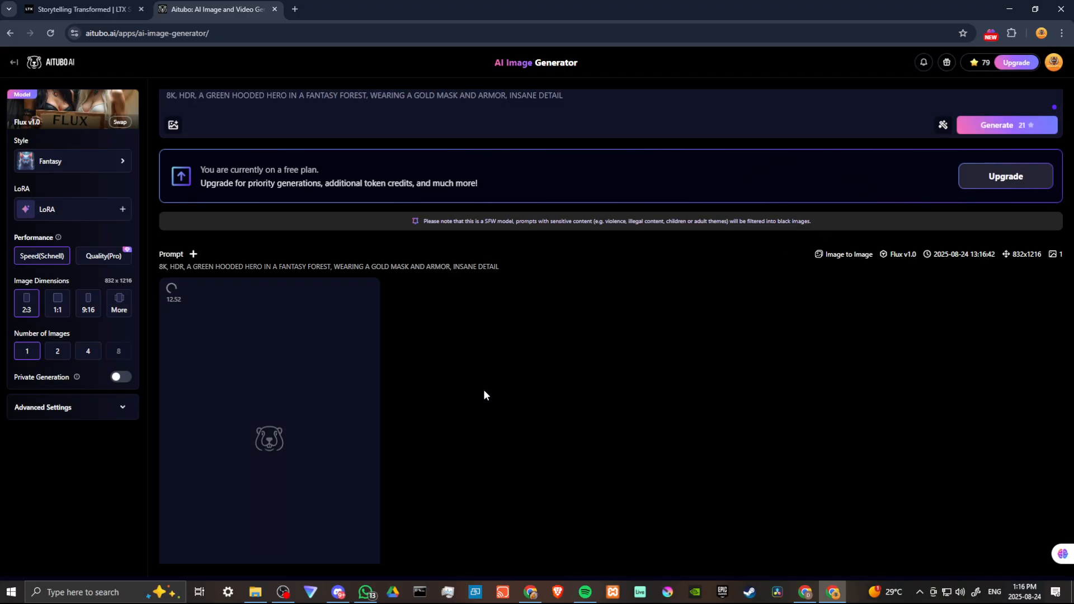
# Step: Open the generated hero image with its details and view it enlarged
pyautogui.scroll(-1, 484, 390)
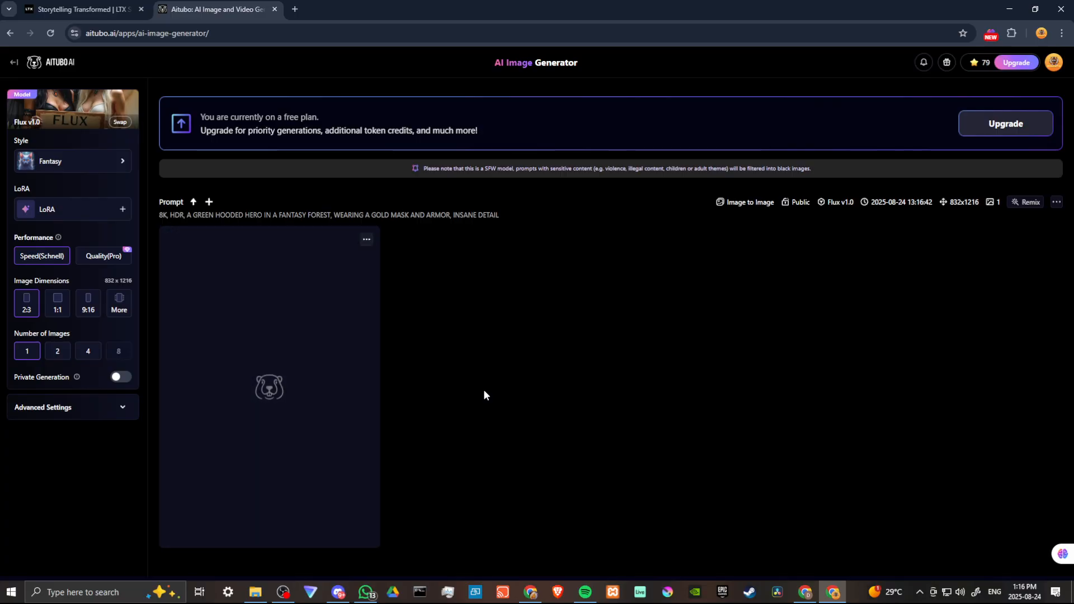
pyautogui.moveTo(368, 417)
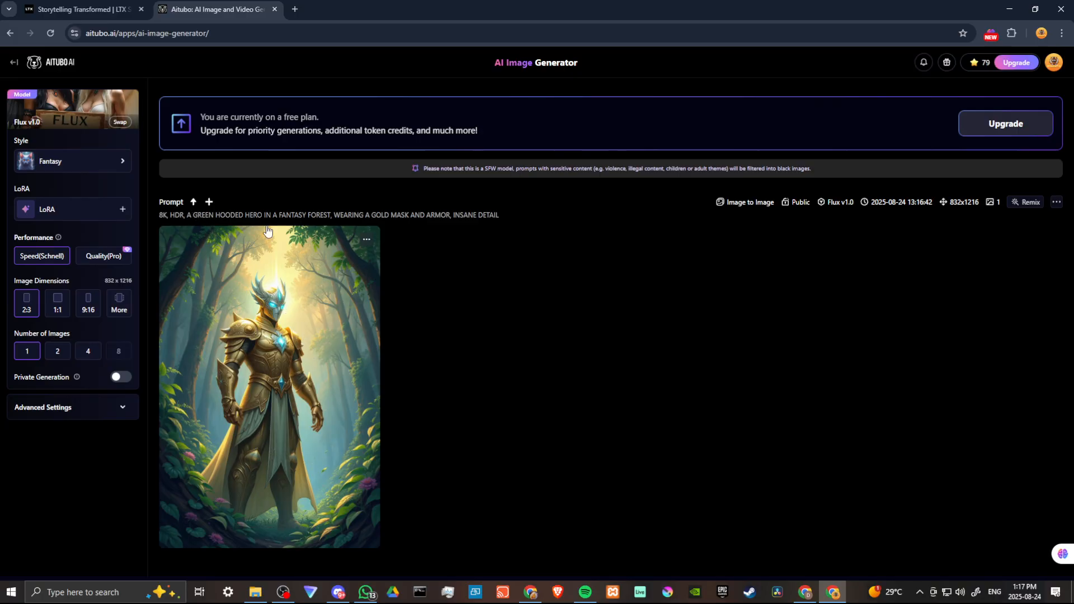
pyautogui.click(267, 385)
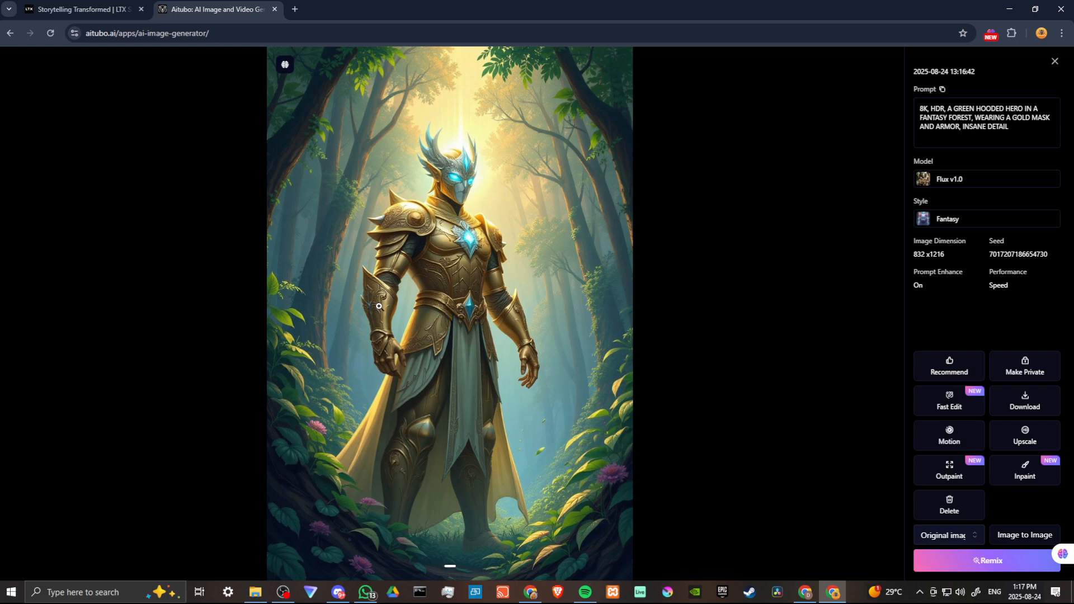
pyautogui.click(488, 316)
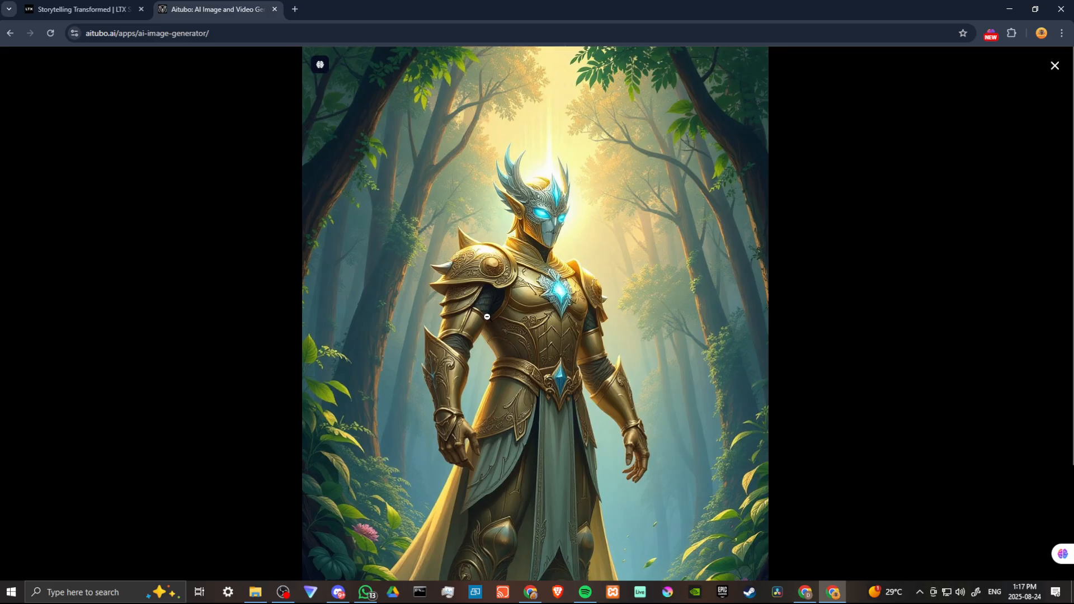
pyautogui.click(488, 316)
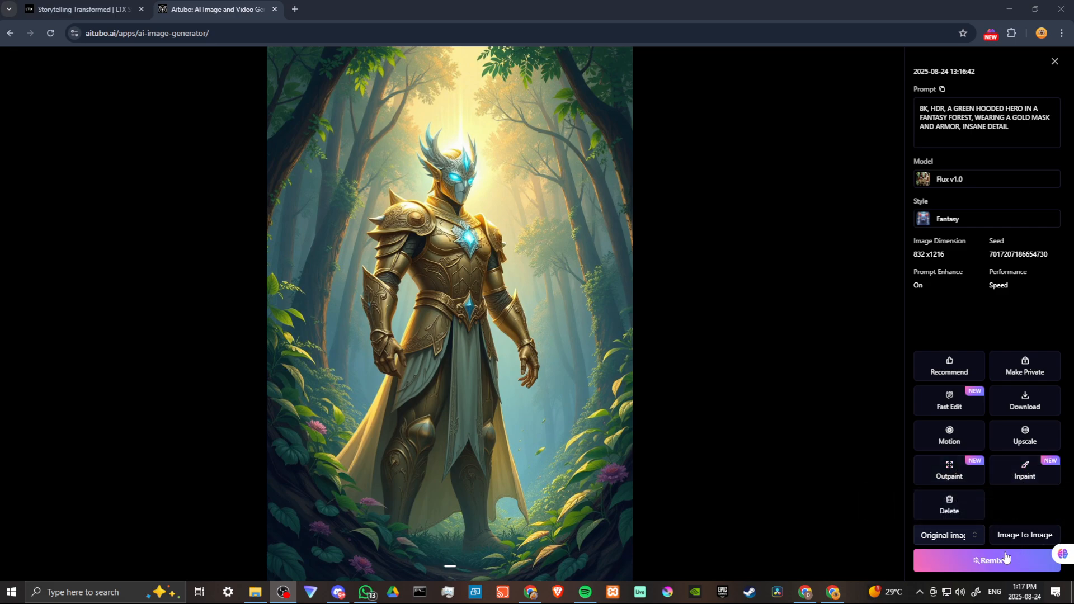
# Step: Open the generated image in the Motion video generator and look through the Text to Video, Image to Video and Reference to Video categories
pyautogui.click(951, 436)
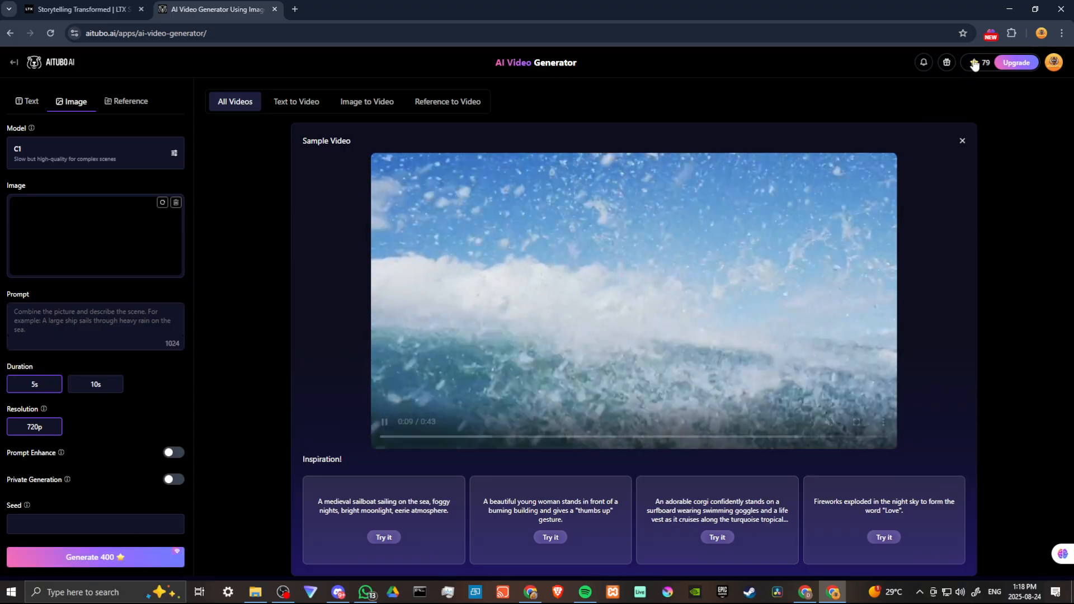
pyautogui.moveTo(975, 66)
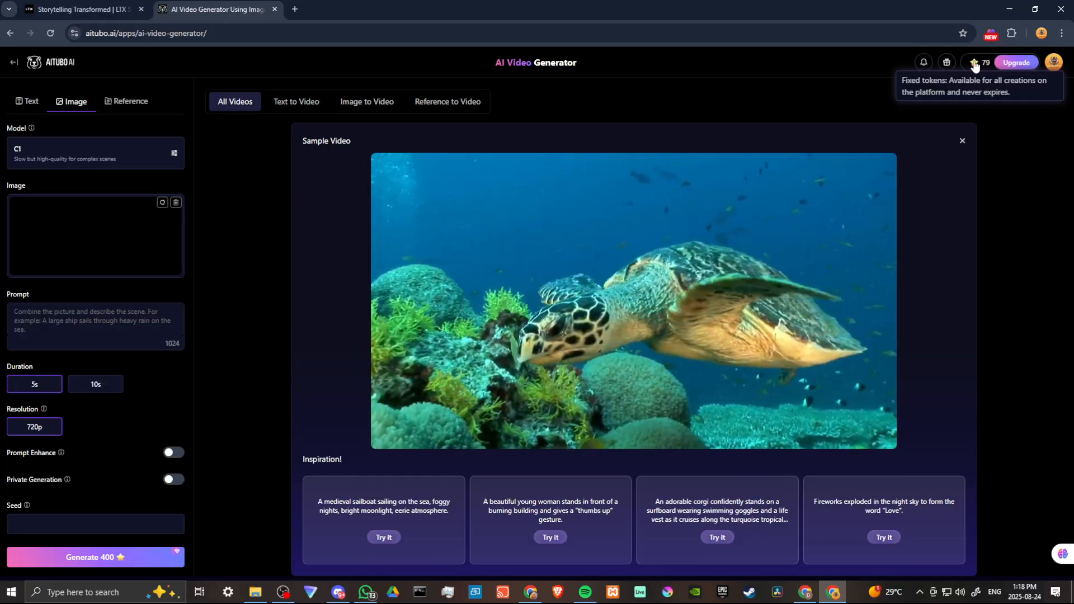
pyautogui.scroll(-1, 981, 338)
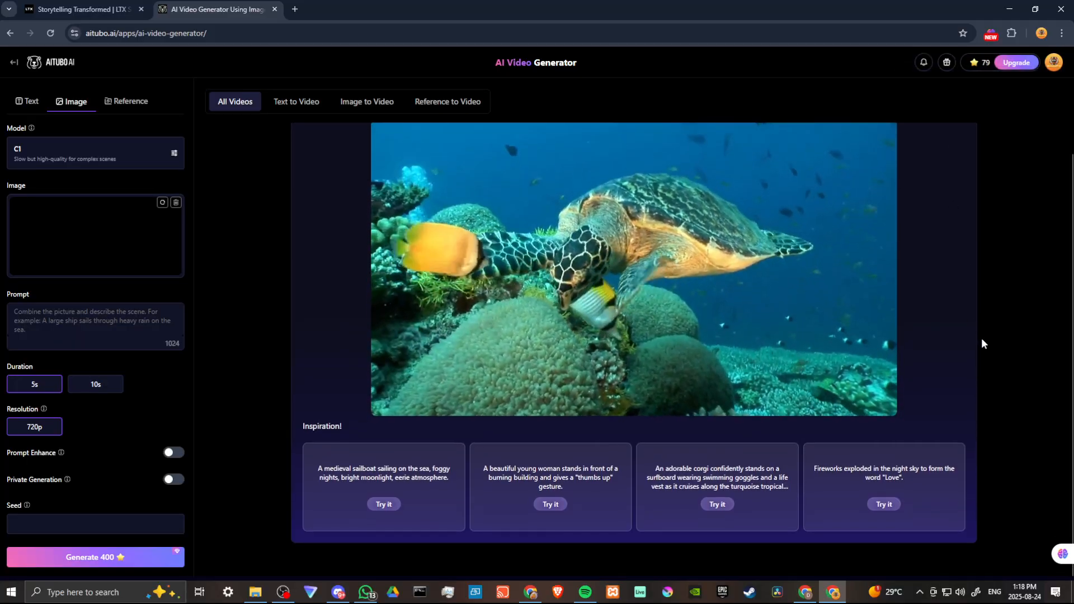
pyautogui.scroll(1, 981, 338)
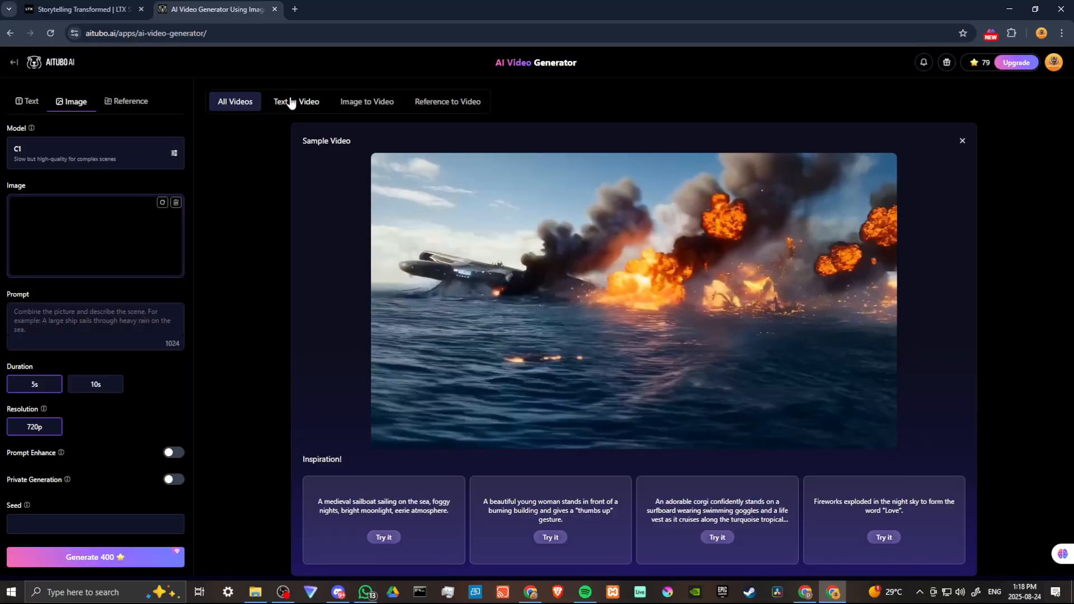
pyautogui.click(291, 103)
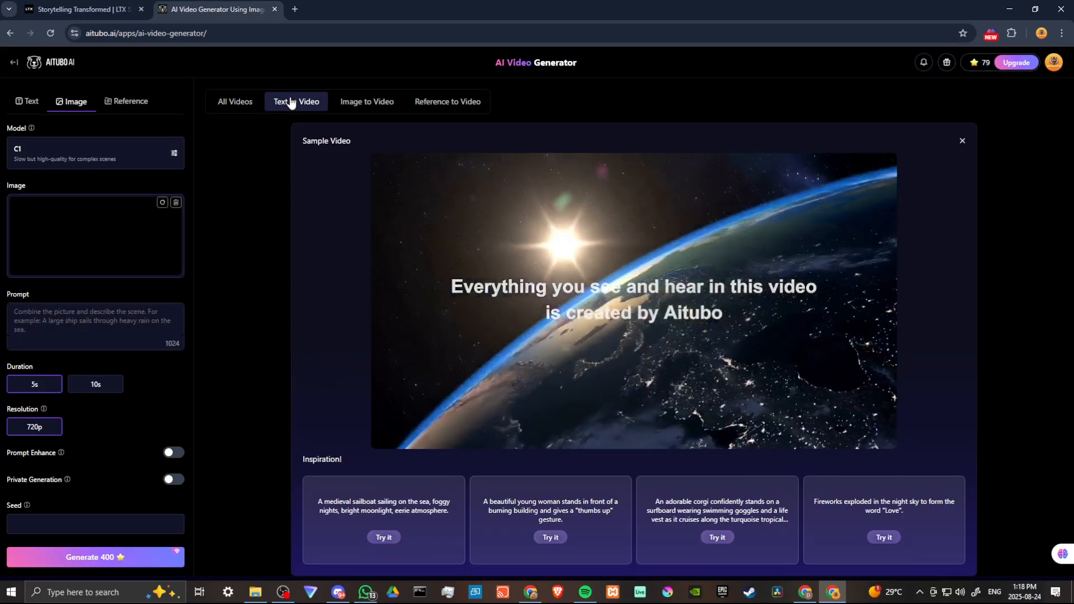
pyautogui.click(369, 104)
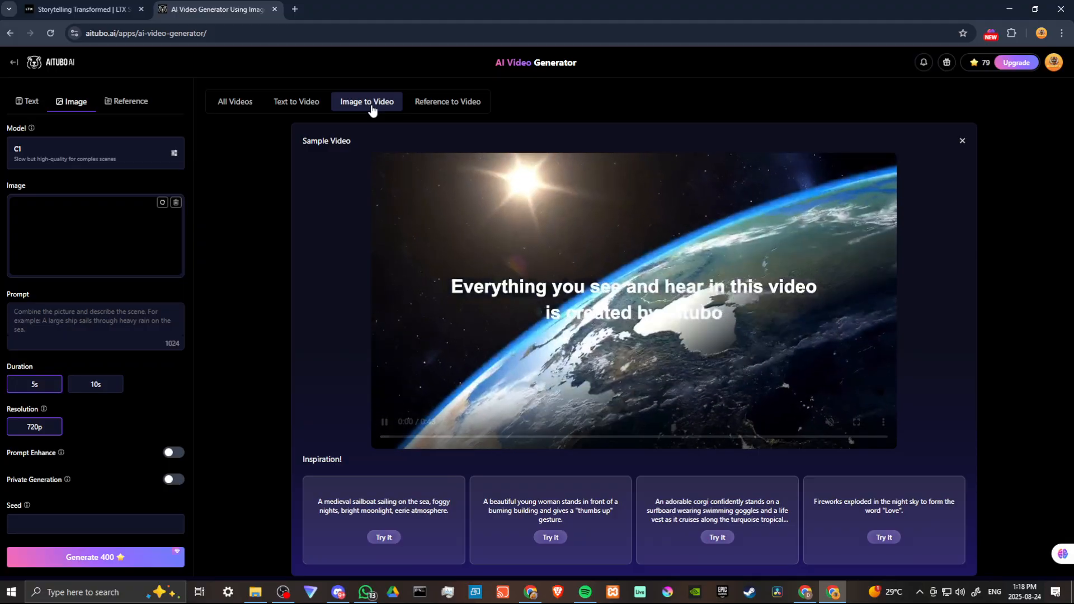
pyautogui.click(439, 106)
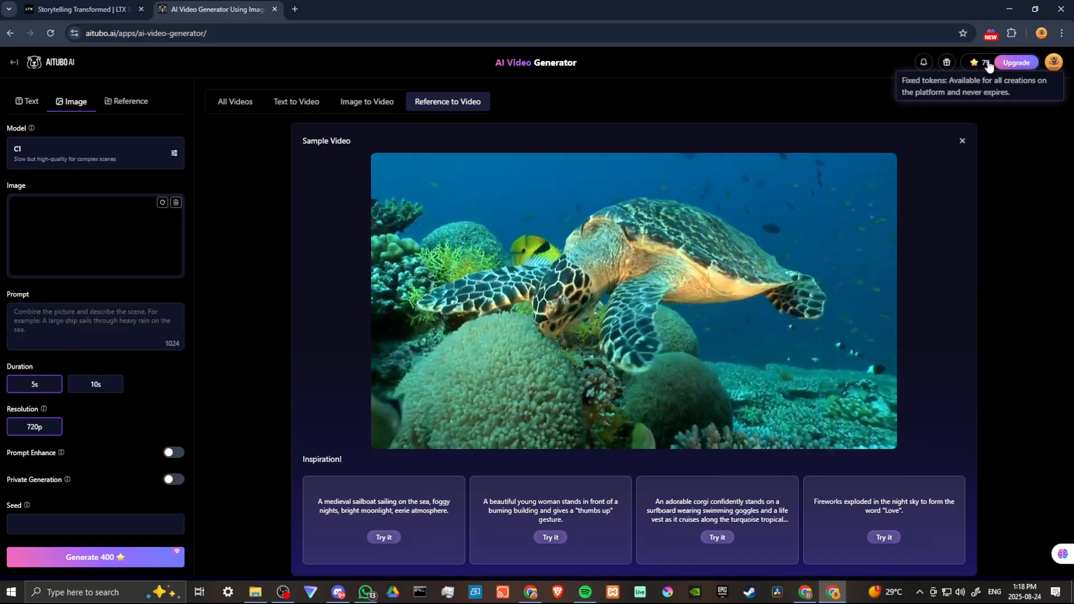
# Step: Review the subscription plans and their features on the pricing page, and return to the AI Image Generator
pyautogui.click(1023, 64)
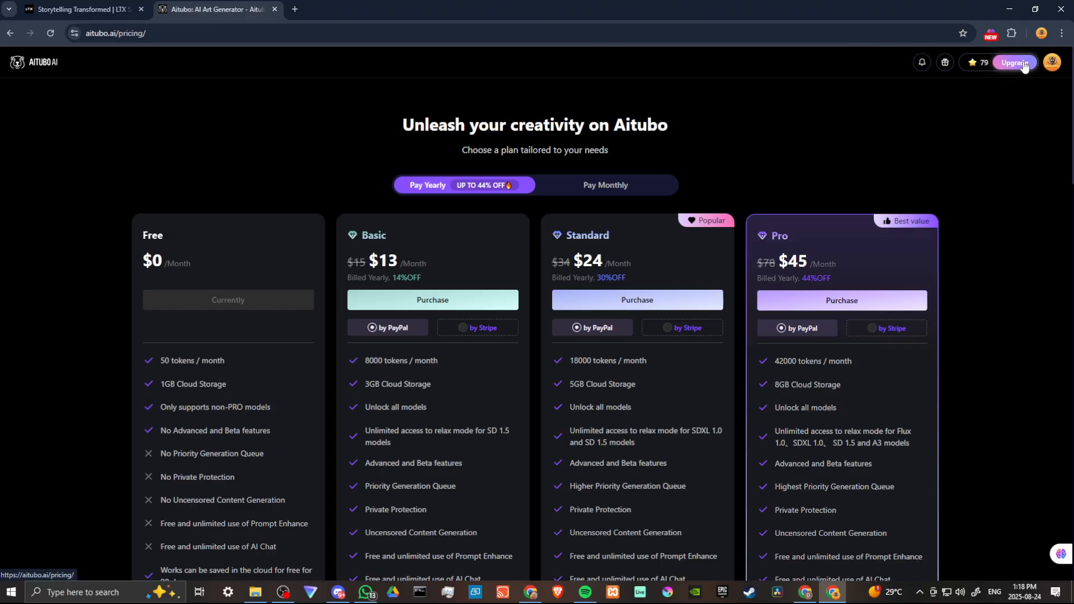
pyautogui.scroll(-3, 561, 247)
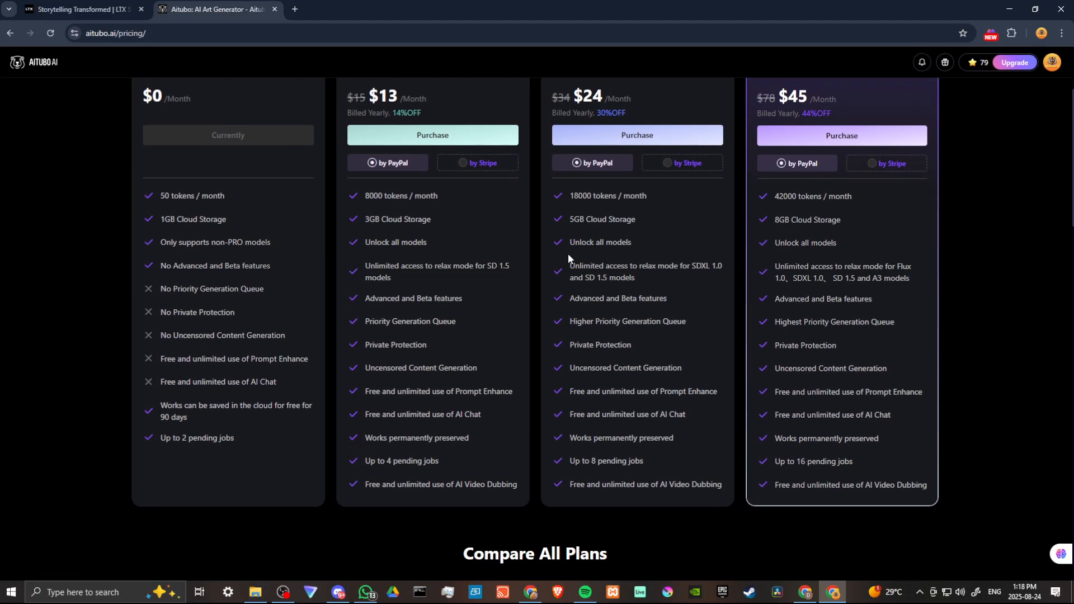
pyautogui.scroll(1, 568, 253)
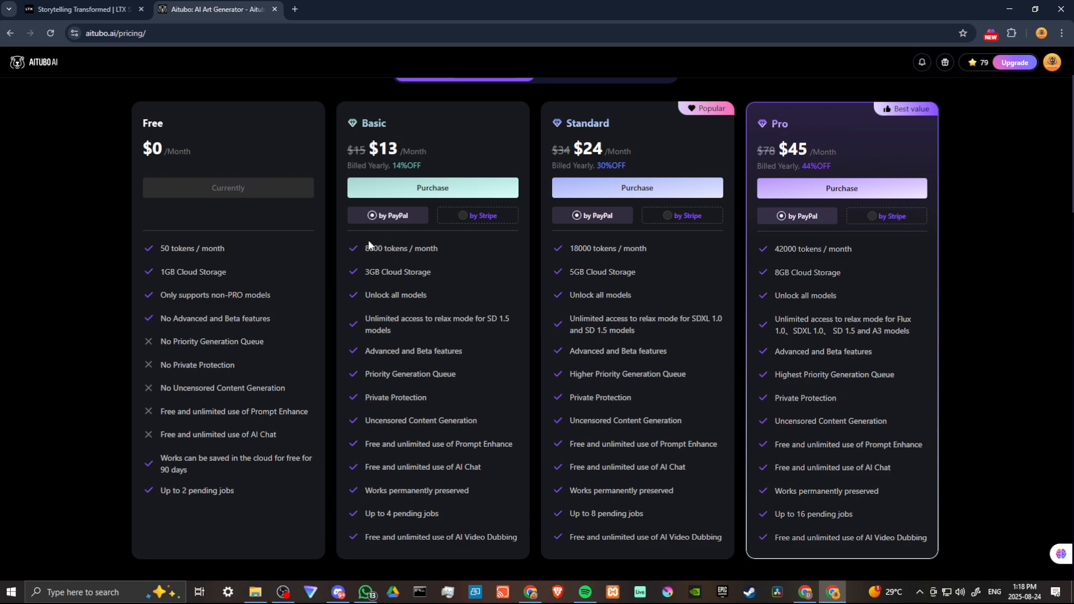
pyautogui.click(11, 35)
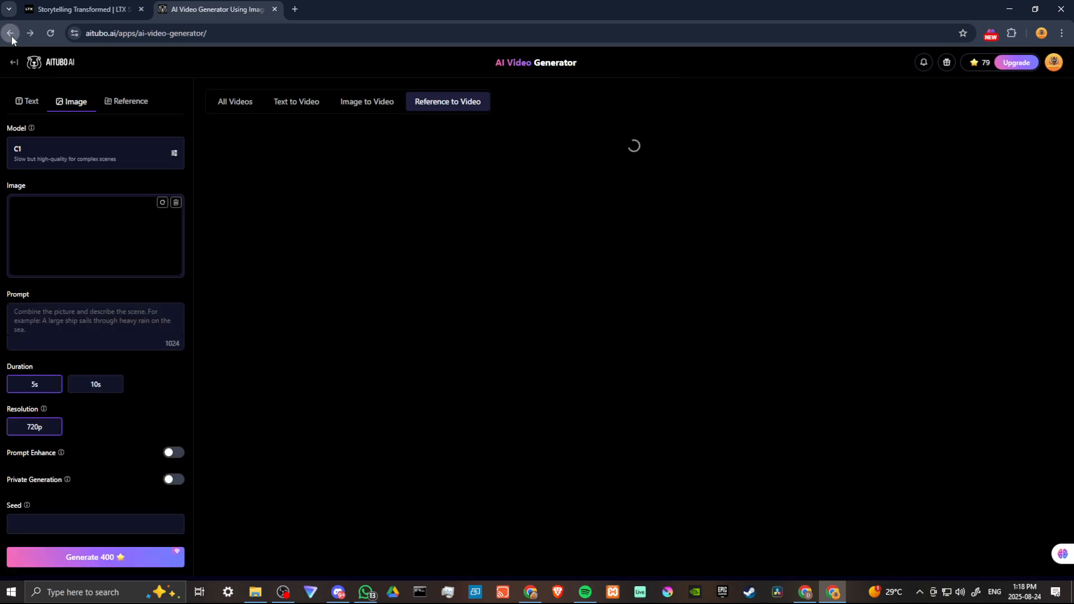
pyautogui.click(11, 34)
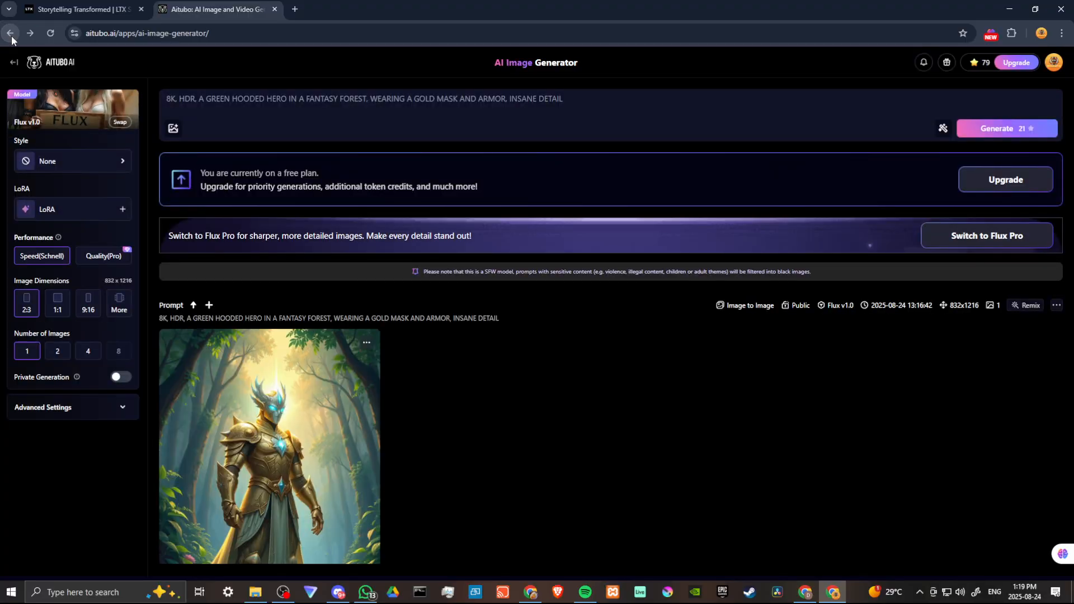
# Step: Open the upscale options for the hero image and compare the Clarity Upscaler's 1x, 2x, 3x and 4x factors
pyautogui.click(292, 426)
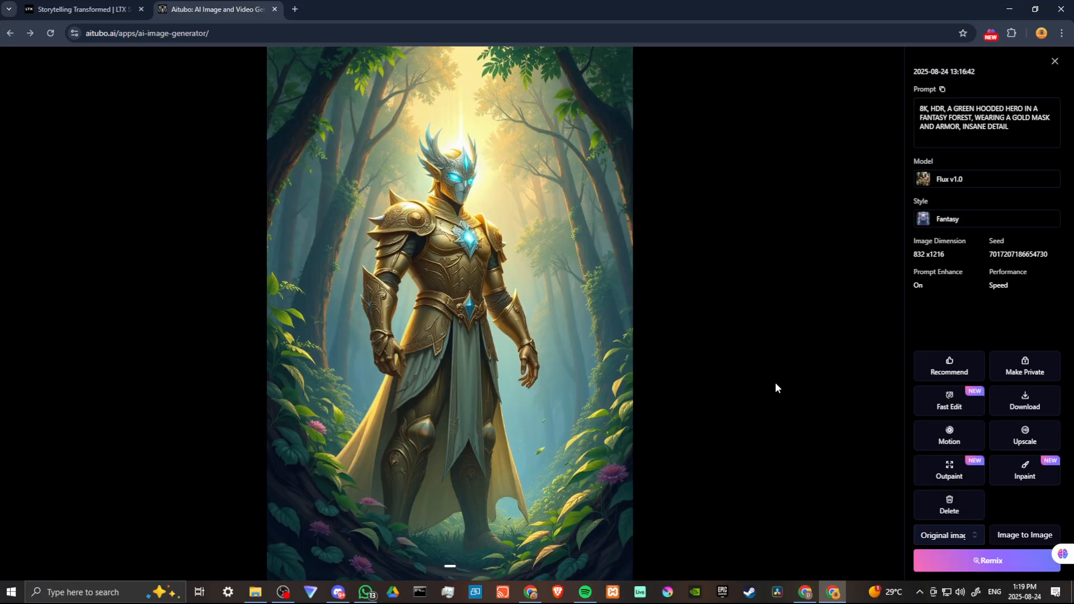
pyautogui.click(1024, 436)
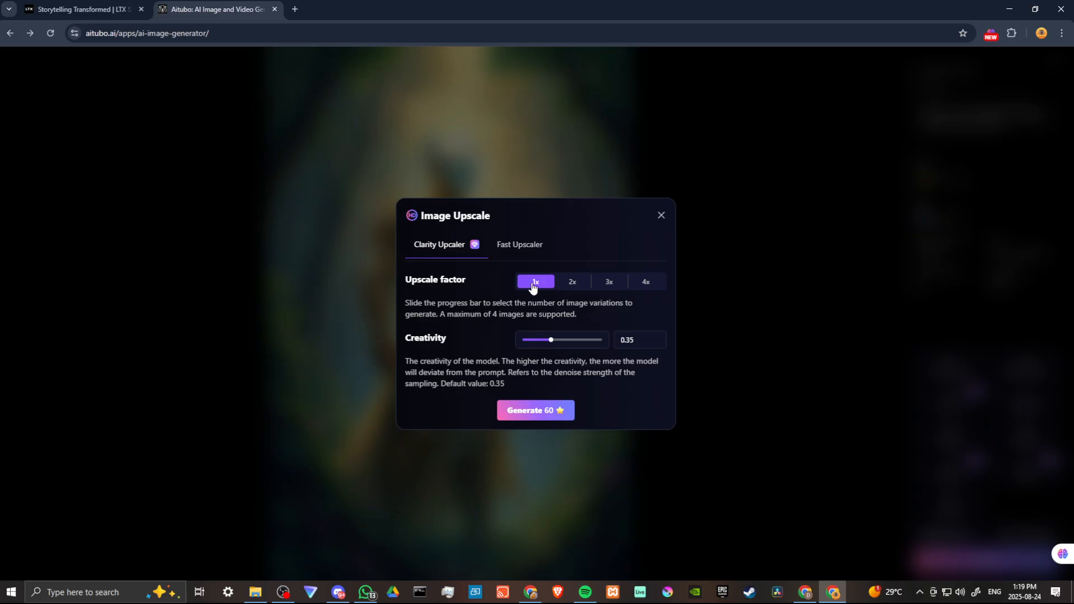
pyautogui.click(575, 286)
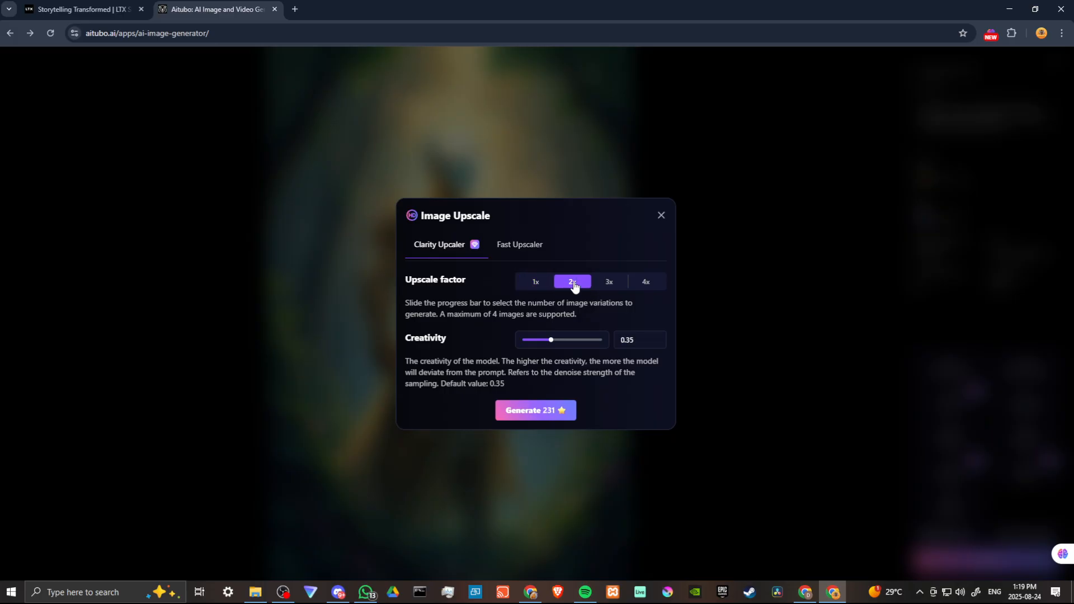
pyautogui.click(617, 286)
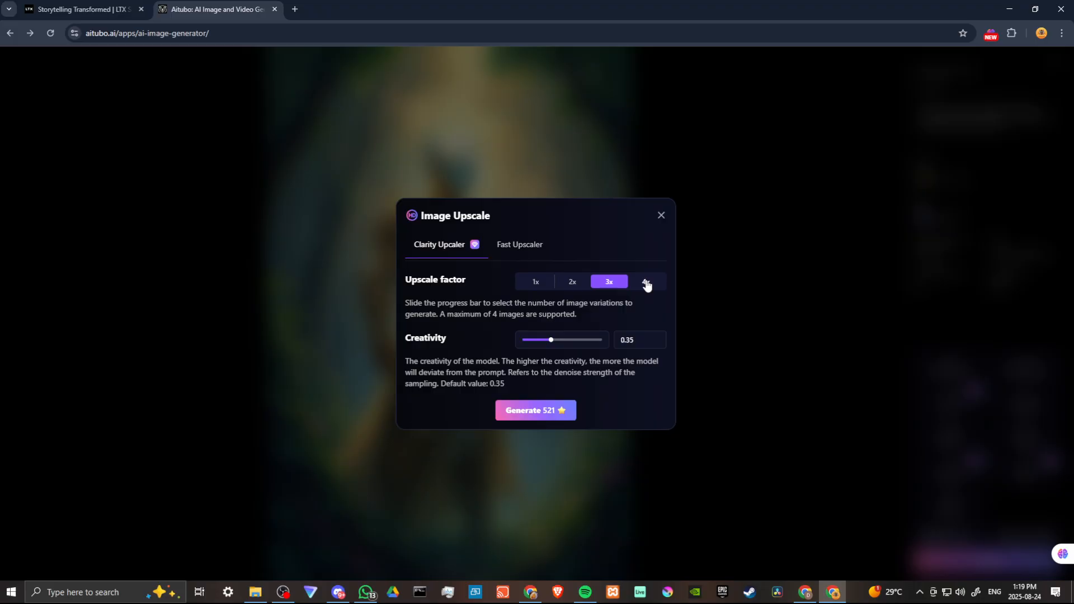
pyautogui.click(648, 286)
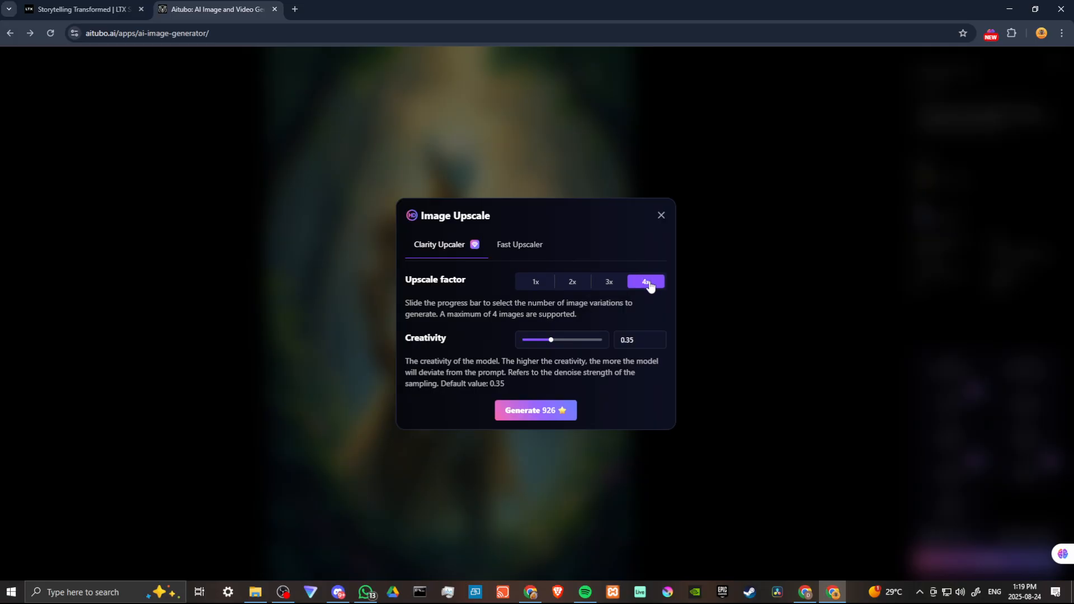
pyautogui.click(536, 283)
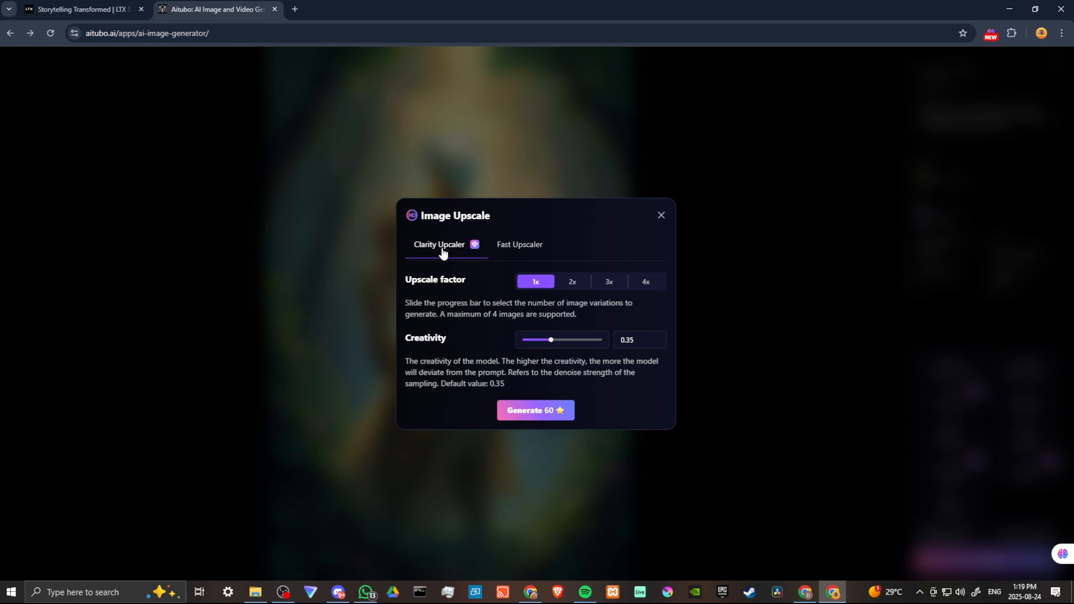
# Step: Upscale the hero image with the Fast Upscaler using the Anime model
pyautogui.click(528, 247)
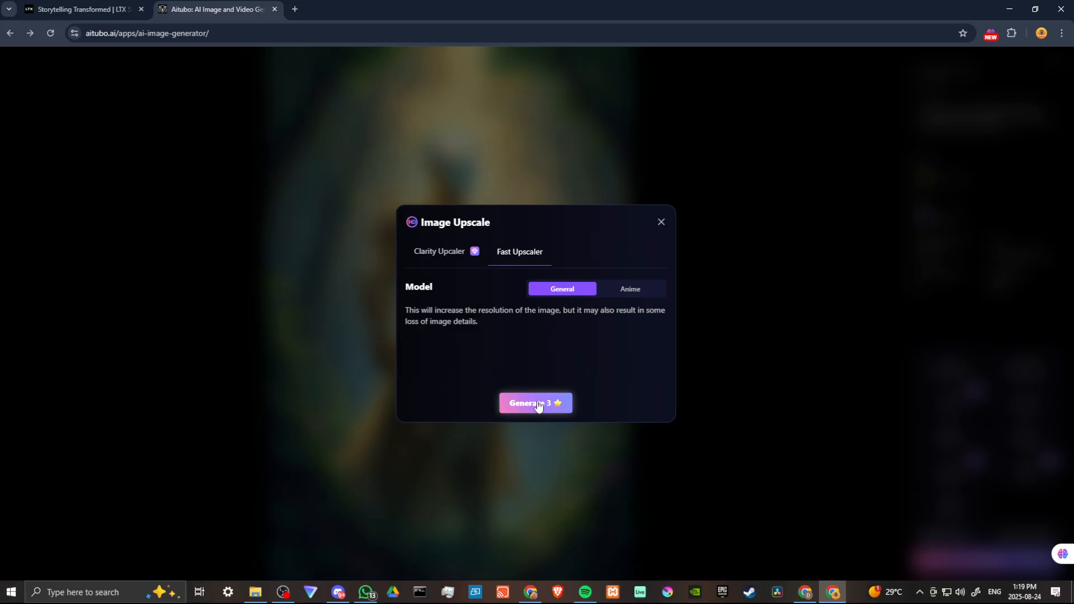
pyautogui.click(635, 297)
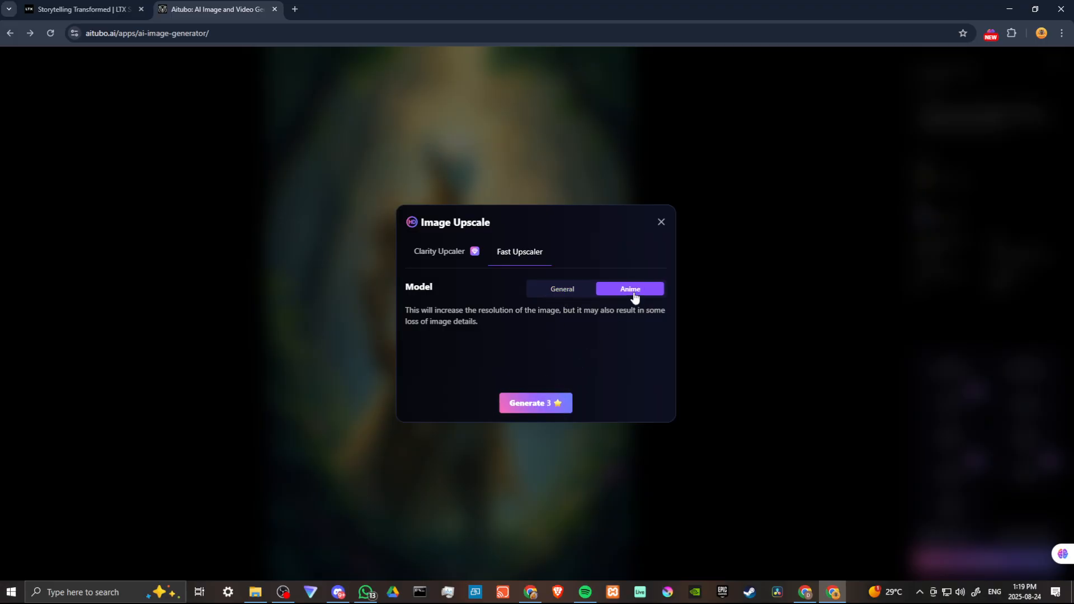
pyautogui.click(563, 295)
pyautogui.click(631, 293)
pyautogui.click(575, 296)
pyautogui.click(624, 294)
pyautogui.click(525, 405)
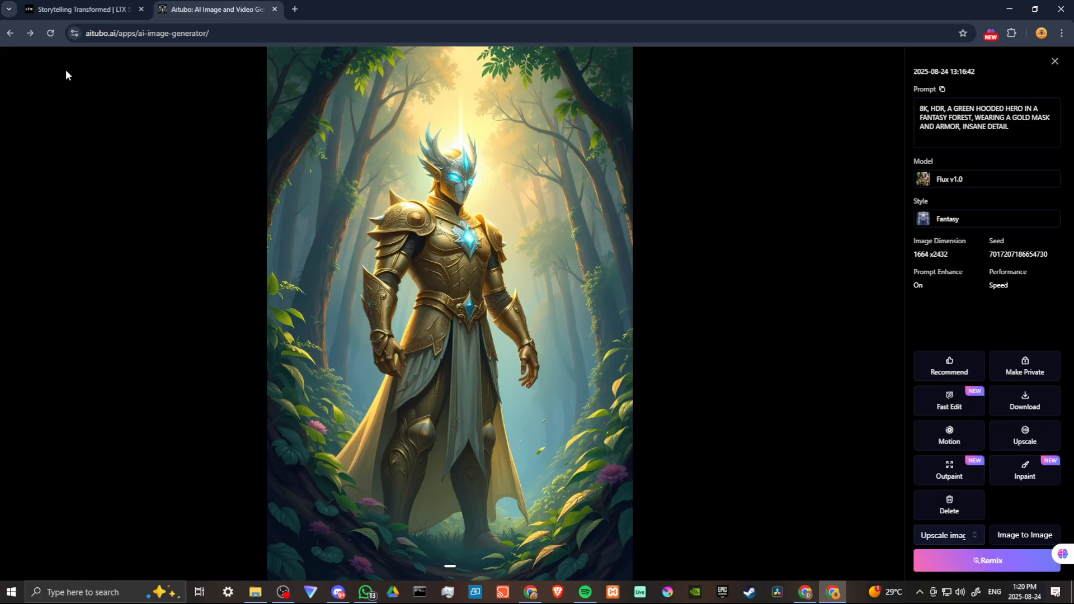
# Step: Leave the image generator for the rankings page and claim the Day 1 reward of the Daily Free Tokens
pyautogui.click(10, 33)
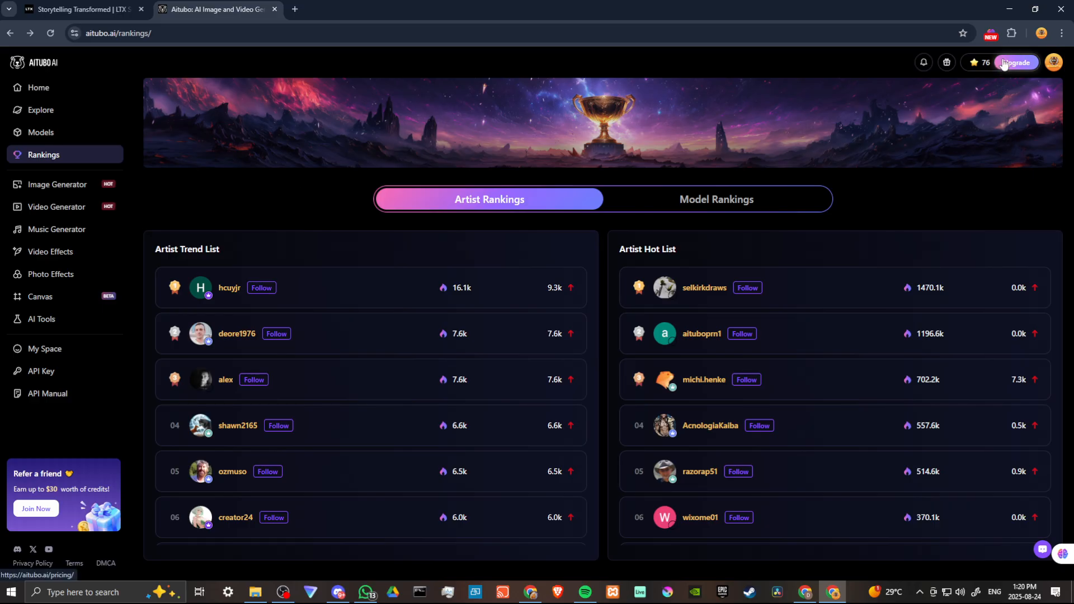
pyautogui.click(946, 63)
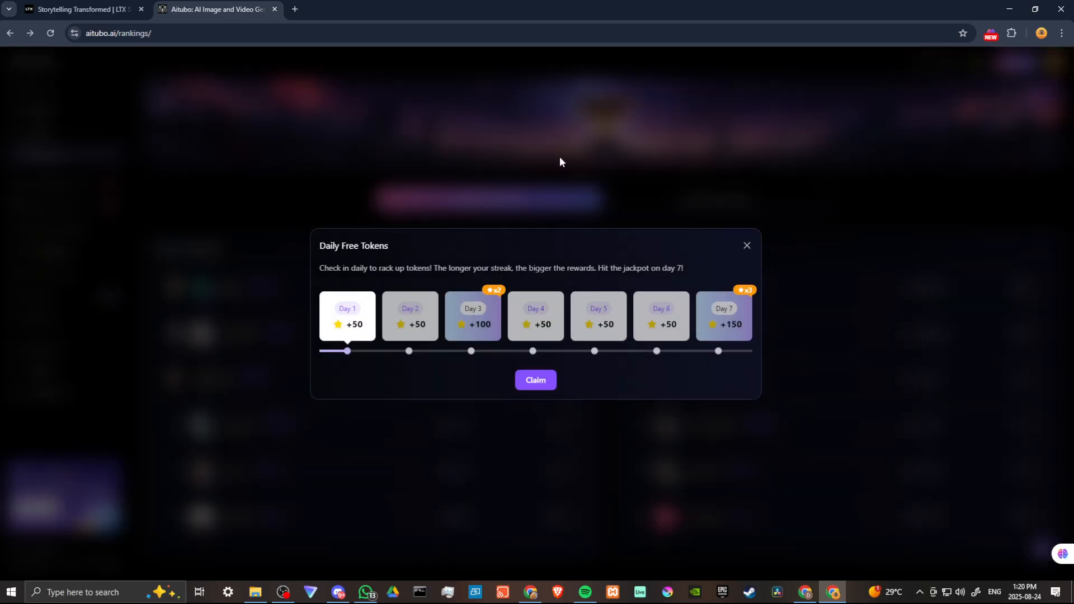
pyautogui.click(537, 381)
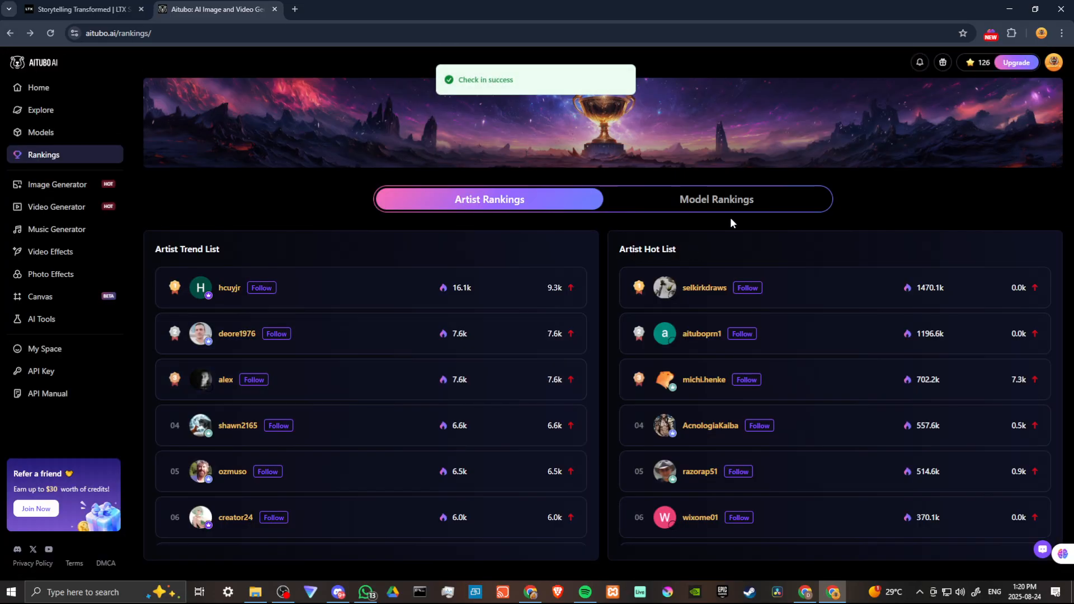
# Step: Check the token balance and the remaining Daily Free Tokens schedule, closing the schedule when done
pyautogui.moveTo(983, 67)
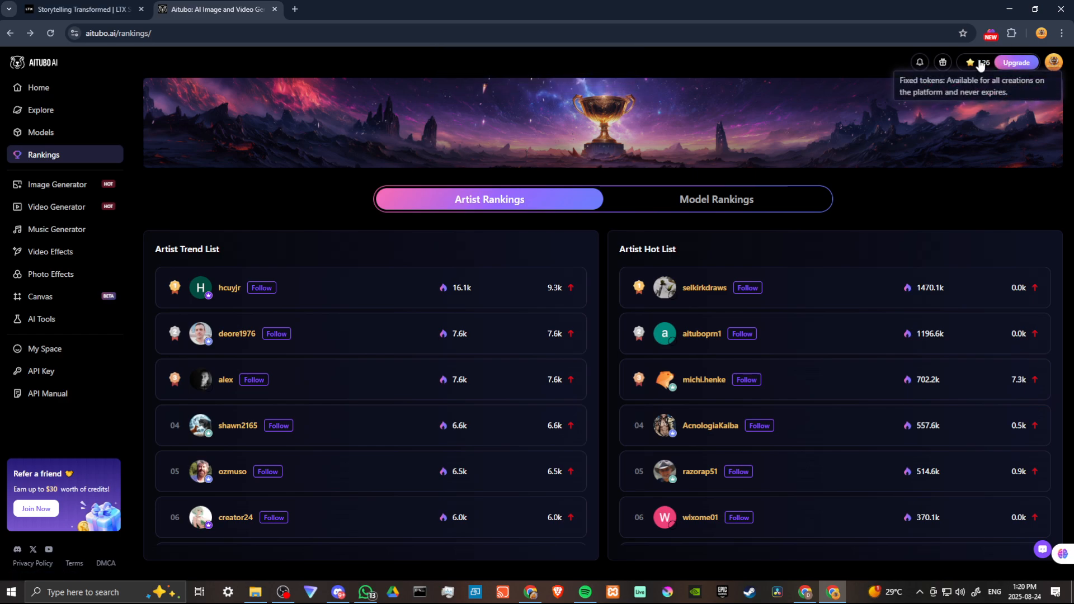
pyautogui.click(938, 69)
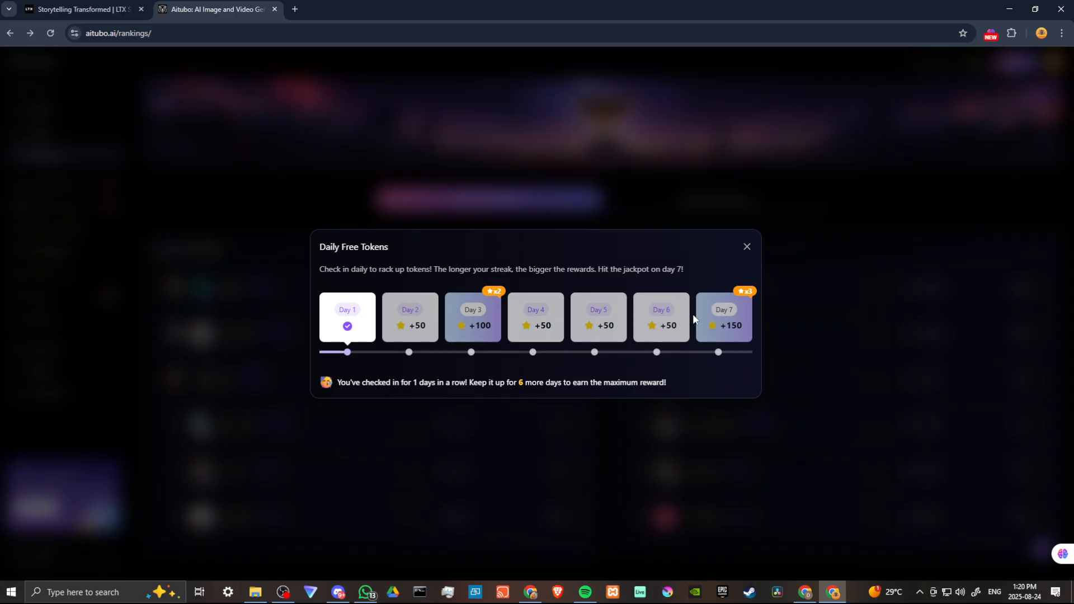
pyautogui.click(747, 247)
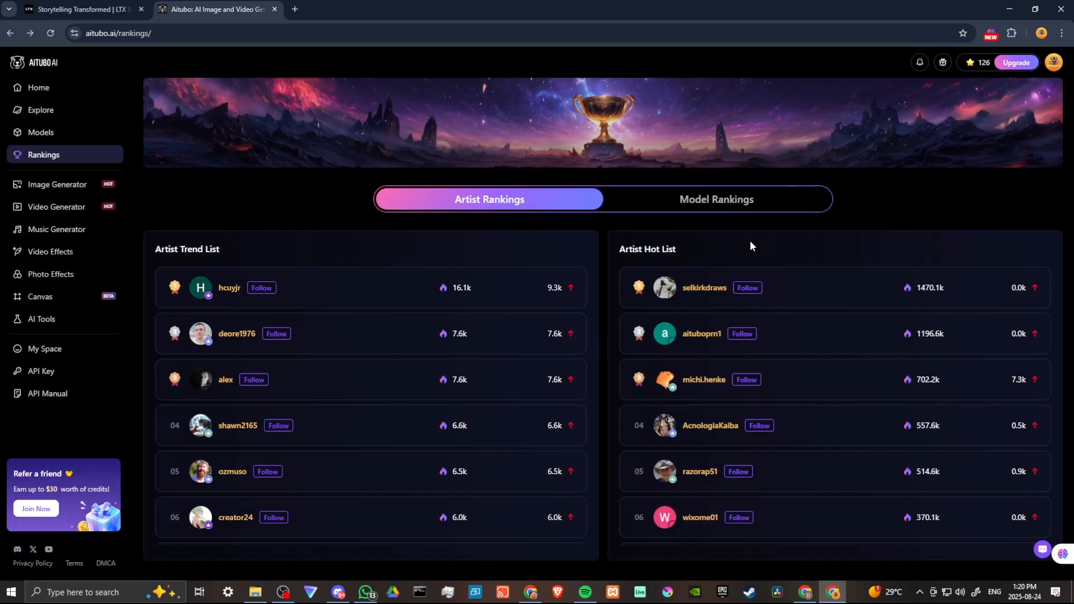